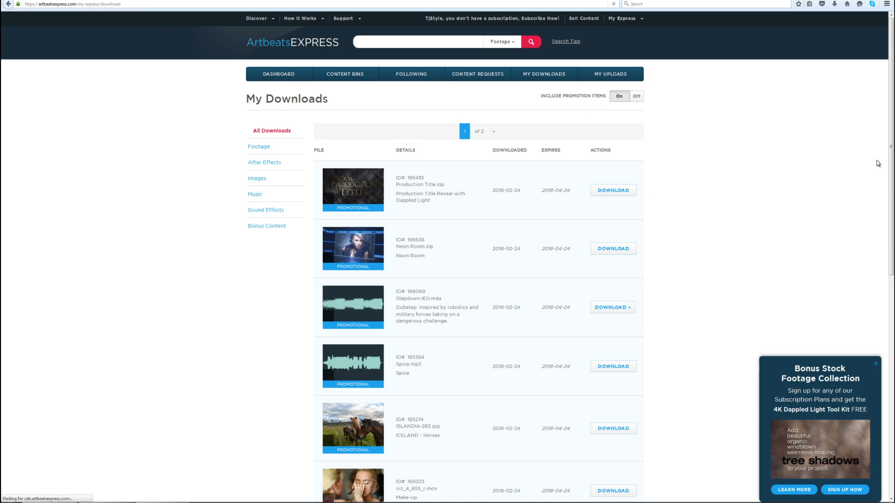
{"action": "scroll", "coordinate": [872, 162], "scroll_direction": "down", "scroll_amount": 6}
{"action": "scroll", "coordinate": [447, 256], "scroll_direction": "up", "scroll_amount": 8}
{"action": "scroll", "coordinate": [447, 256], "scroll_direction": "down", "scroll_amount": 5}
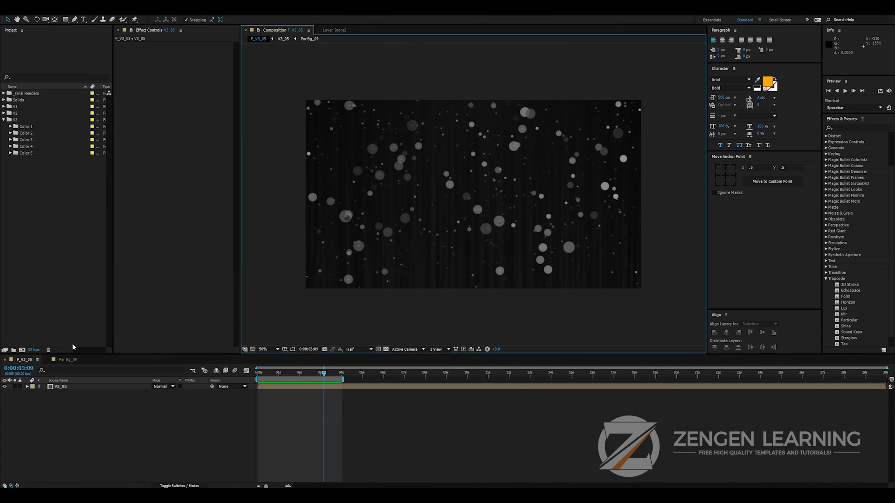
Open the Par Bg_09 composition and hide its CC and End layers
{"action": "left_click", "coordinate": [71, 360]}
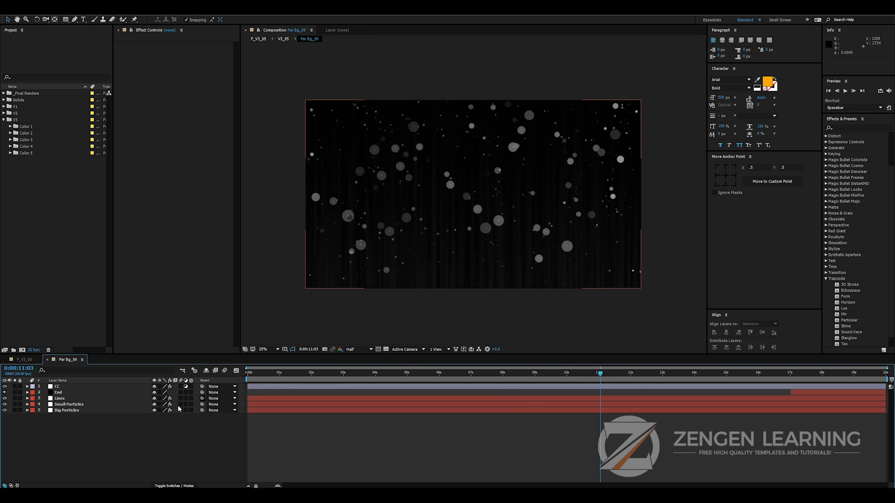
{"action": "left_click_drag", "start_coordinate": [72, 421], "coordinate": [72, 399]}
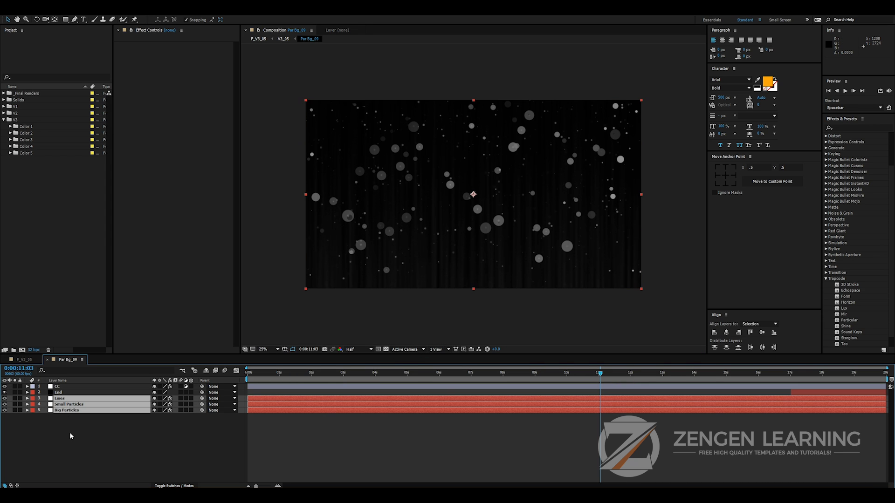
{"action": "left_click", "coordinate": [31, 422]}
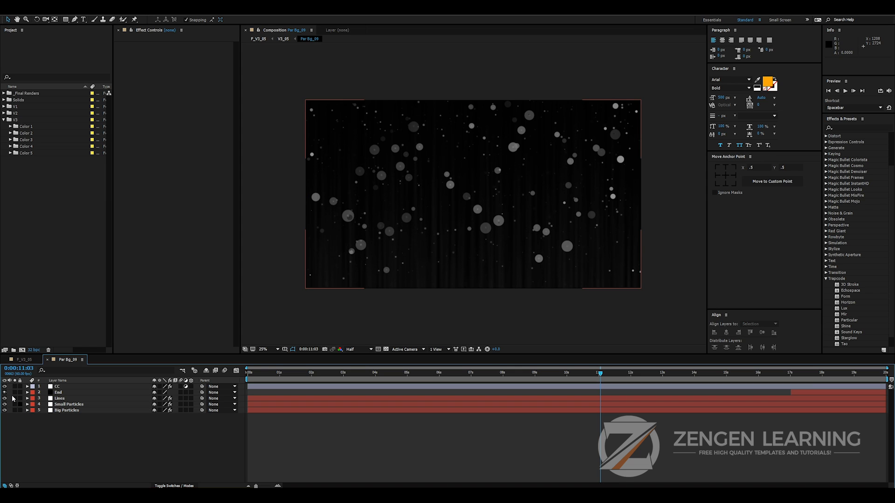
{"action": "left_click_drag", "start_coordinate": [4, 387], "coordinate": [4, 392]}
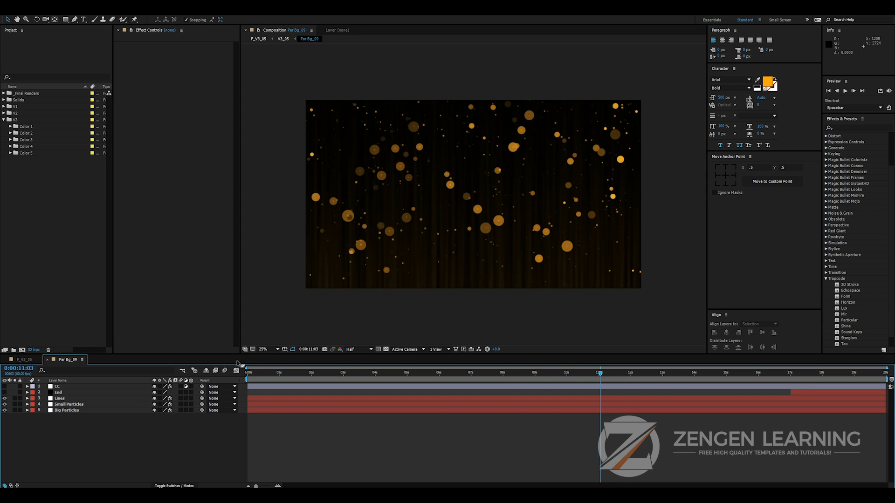
Solo the Big Particles layer and the Small Particles layer one at a time to examine their looks
{"action": "left_click", "coordinate": [14, 410]}
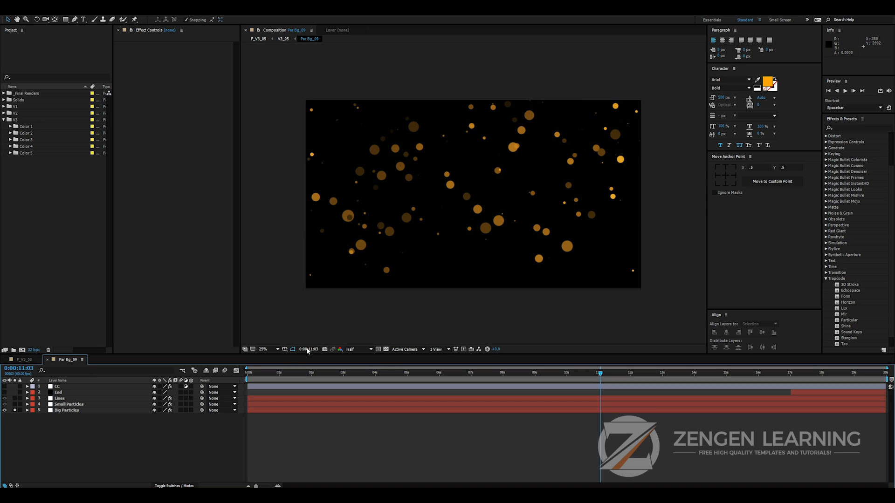
{"action": "left_click", "coordinate": [14, 410]}
{"action": "left_click", "coordinate": [14, 404]}
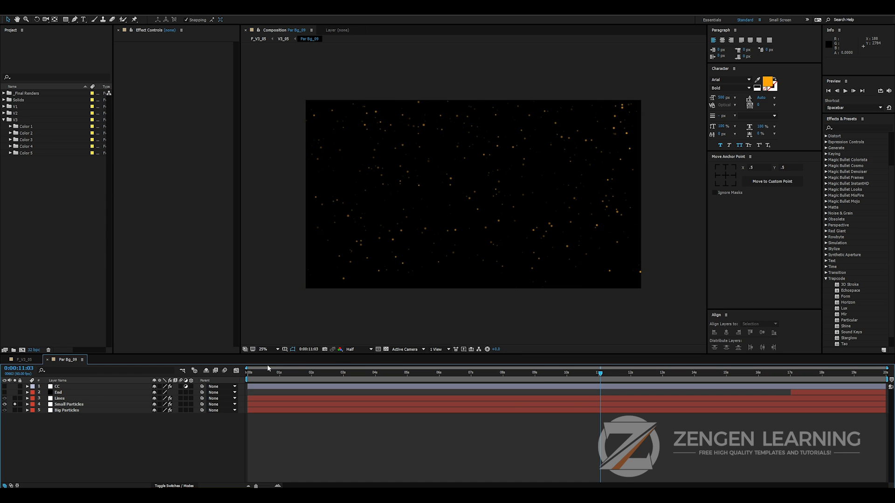
{"action": "scroll", "coordinate": [544, 269], "scroll_direction": "up", "scroll_amount": 1}
{"action": "key", "text": "grave"}
{"action": "key", "text": "grave"}
{"action": "scroll", "coordinate": [545, 268], "scroll_direction": "down", "scroll_amount": 1}
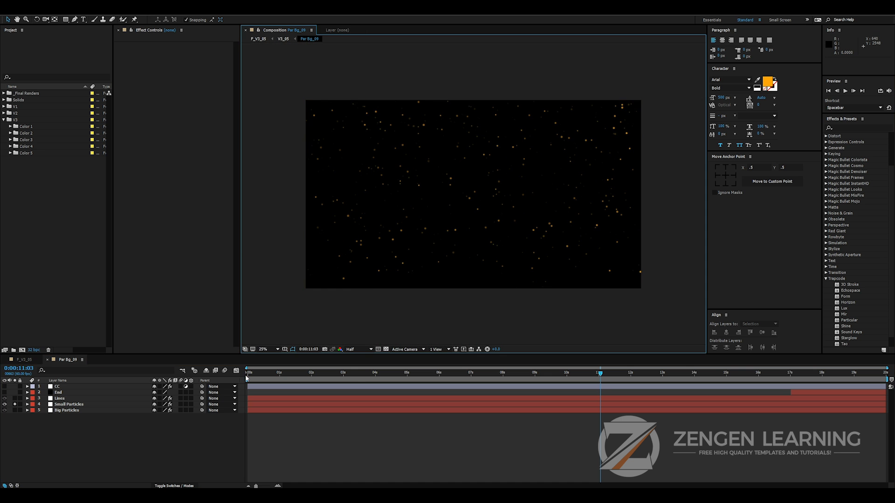
Solo only the Lines layer and examine its appearance and effect settings
{"action": "left_click", "coordinate": [14, 406]}
{"action": "left_click", "coordinate": [14, 399]}
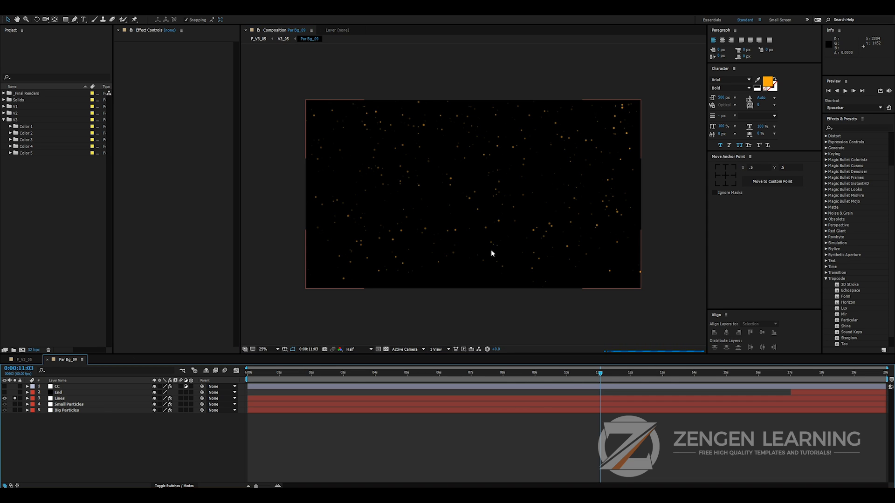
{"action": "key", "text": "grave"}
{"action": "key", "text": "grave"}
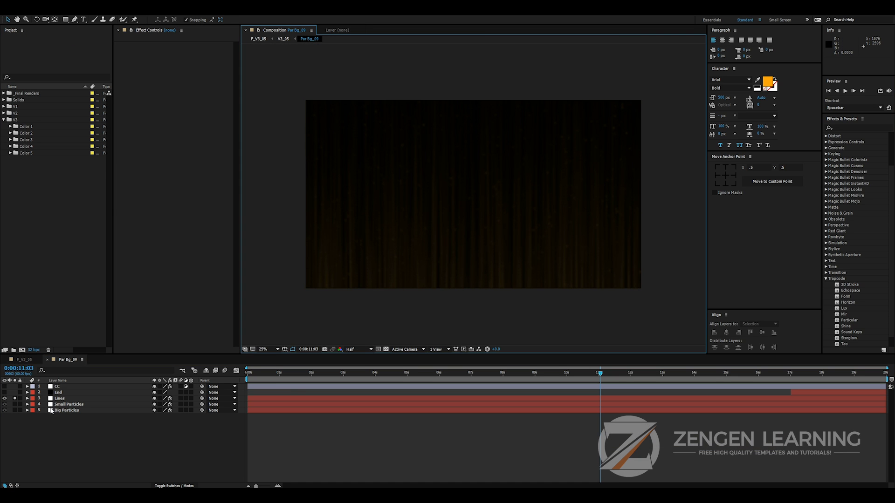
{"action": "left_click", "coordinate": [61, 399]}
{"action": "scroll", "coordinate": [156, 279], "scroll_direction": "down", "scroll_amount": 5}
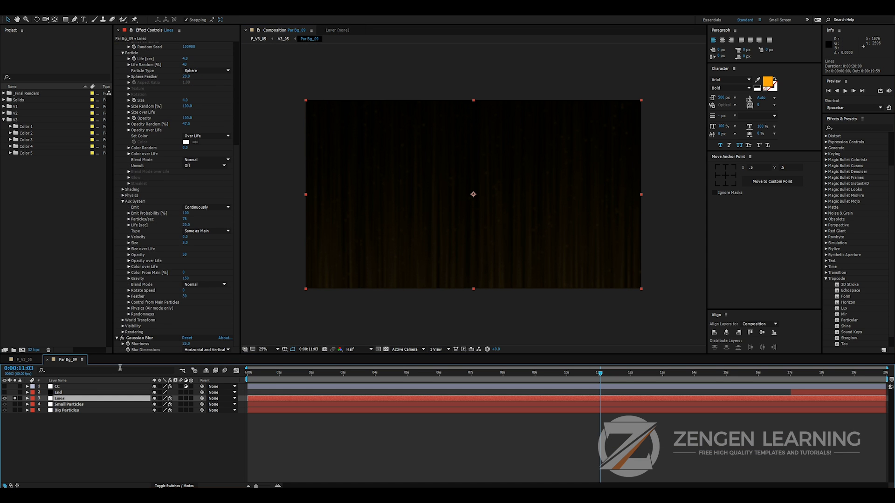
Start a new composition with the HDV/HDTV 720 29.97 preset and name it _Main
{"action": "key", "text": "ctrl+n"}
{"action": "left_click", "coordinate": [172, 195]}
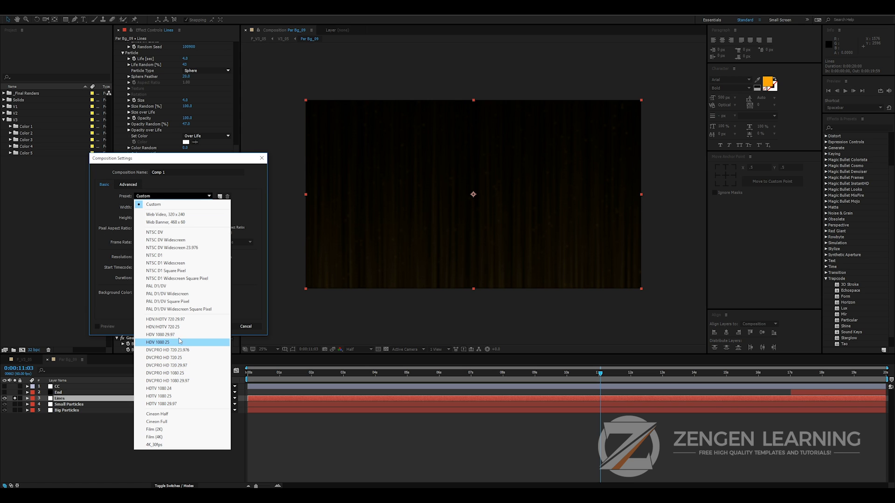
{"action": "left_click", "coordinate": [177, 320]}
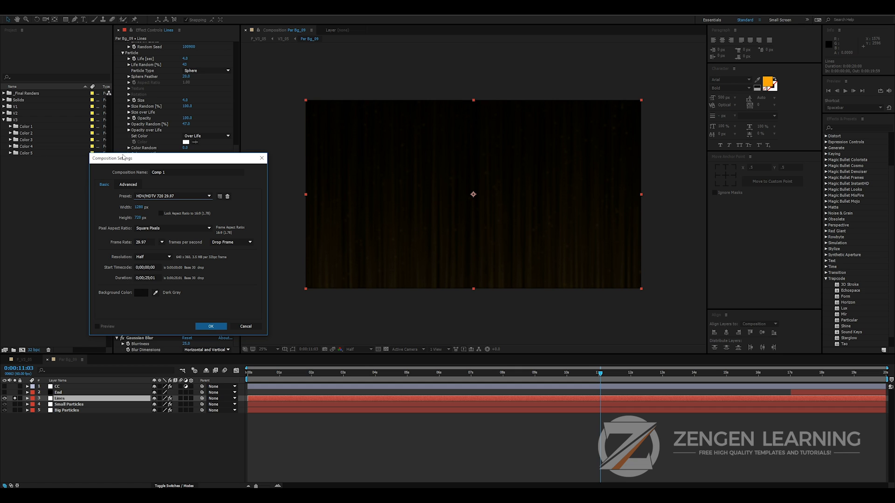
{"action": "left_click_drag", "start_coordinate": [129, 160], "coordinate": [144, 162]}
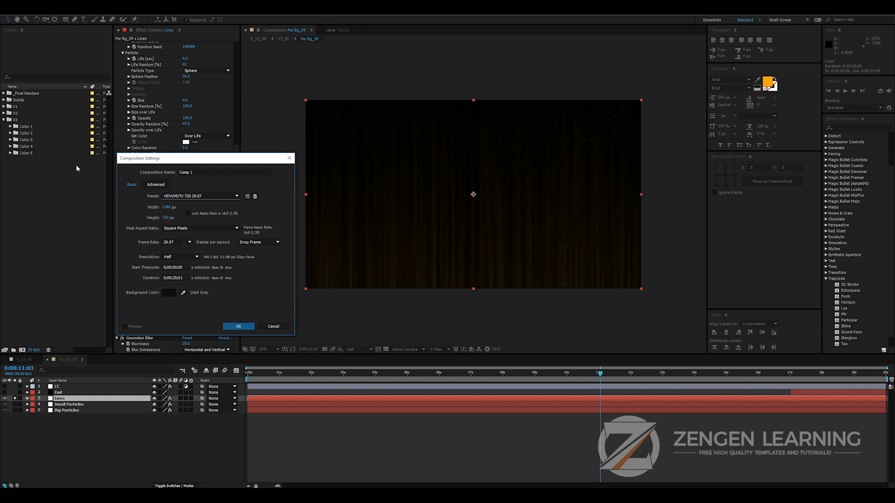
{"action": "left_click_drag", "start_coordinate": [225, 172], "coordinate": [141, 173]}
{"action": "type", "text": "_Main"}
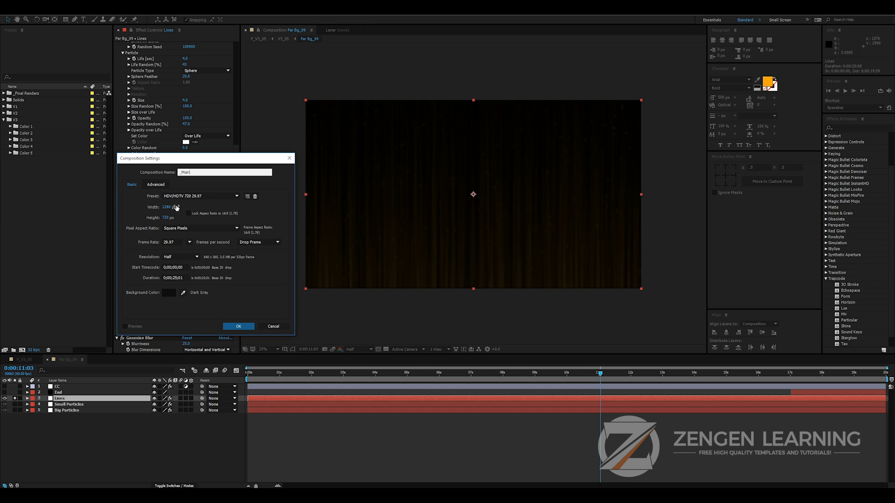
Set the new composition's duration to 15 seconds and create it
{"action": "left_click", "coordinate": [183, 278]}
{"action": "type", "text": "500"}
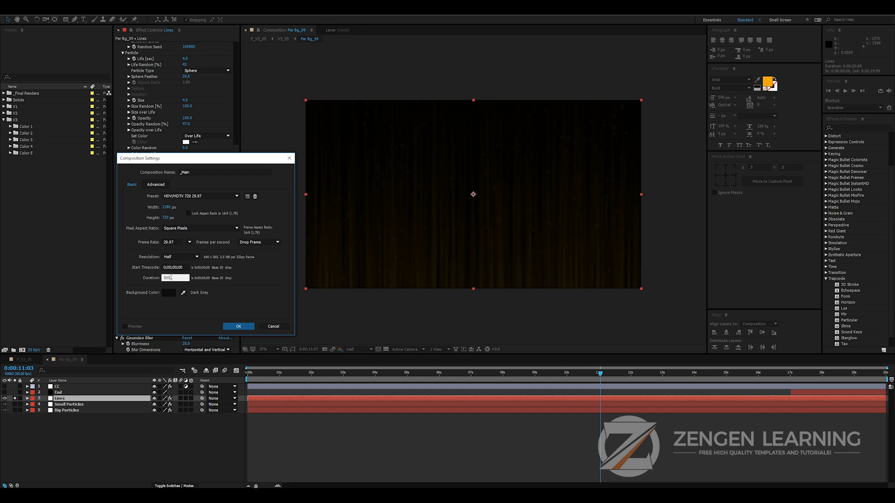
{"action": "left_click_drag", "start_coordinate": [171, 277], "coordinate": [145, 277]}
{"action": "left_click", "coordinate": [242, 326]}
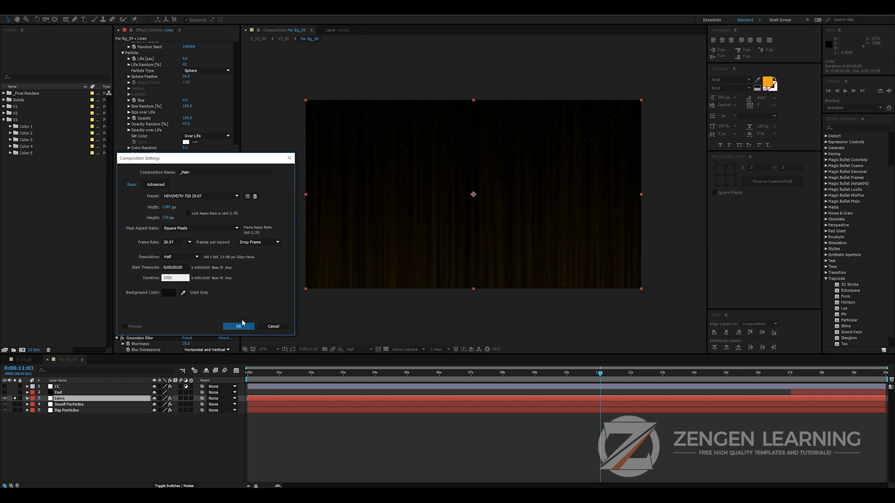
{"action": "left_click", "coordinate": [242, 325]}
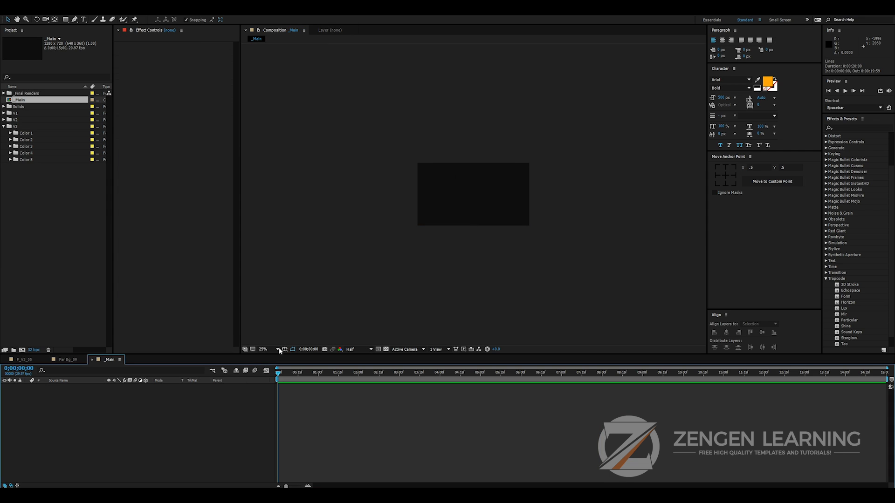
Add a solid layer named Big Particles to the _Main composition
{"action": "key", "text": "slash"}
{"action": "key", "text": "ctrl+y"}
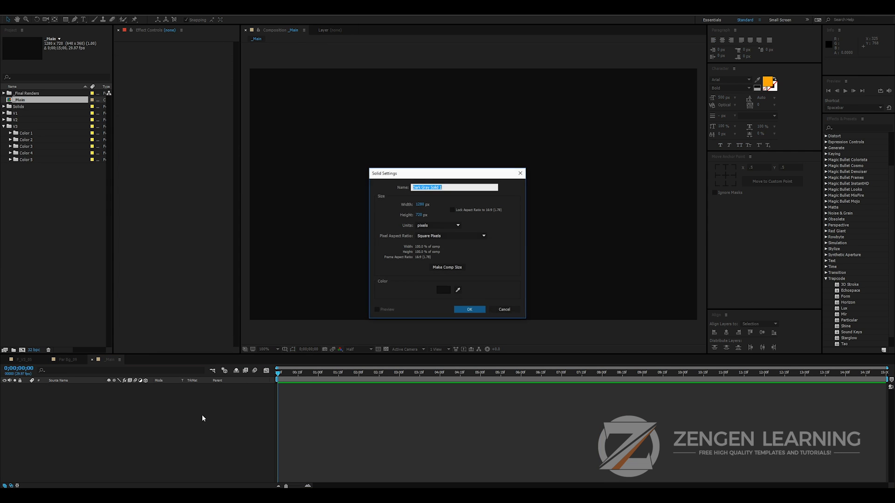
{"action": "type", "text": "Big Particles"}
{"action": "key", "text": "Return"}
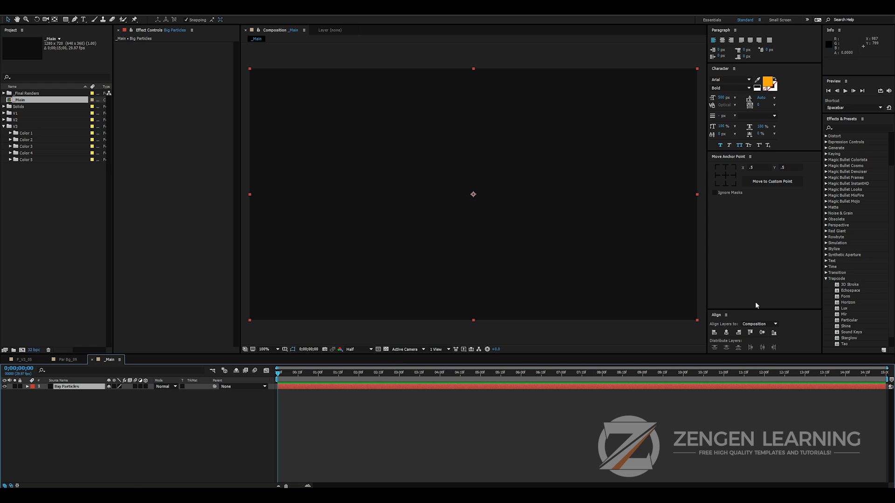
Apply the Trapcode Particular effect to the Big Particles layer and play the default animation
{"action": "left_click", "coordinate": [844, 281]}
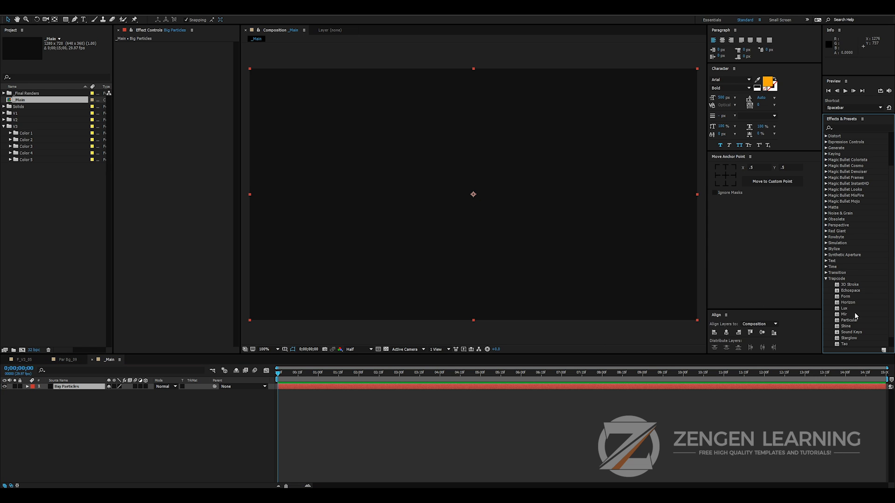
{"action": "scroll", "coordinate": [854, 316], "scroll_direction": "down", "scroll_amount": 1}
{"action": "left_click_drag", "start_coordinate": [848, 311], "coordinate": [456, 276]}
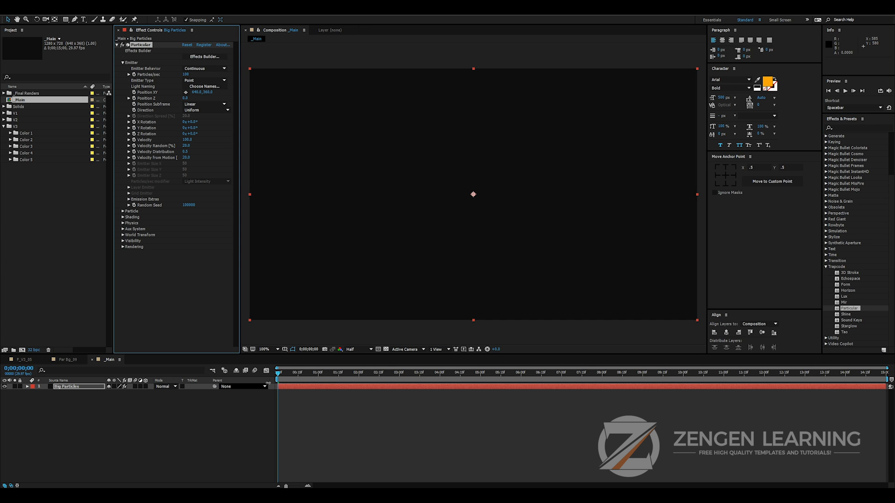
{"action": "key", "text": "space"}
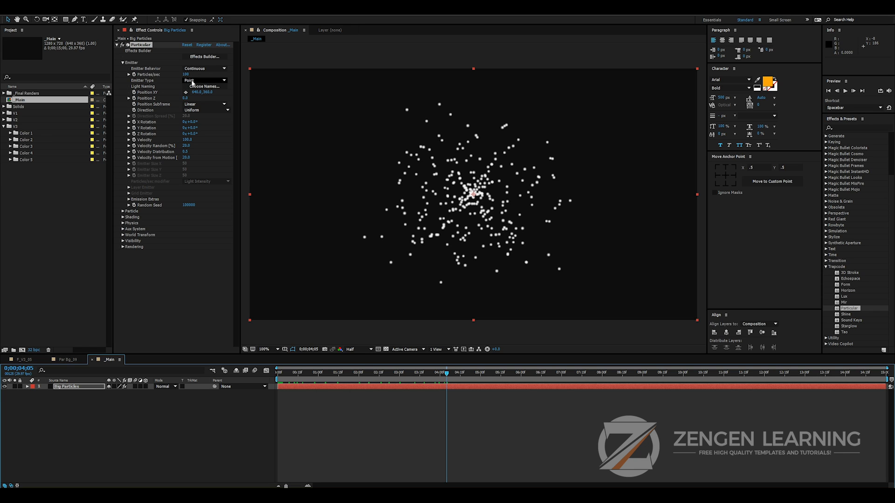
Try moving the Particular emitter away from the composition's centre, and undo the move
{"action": "left_click", "coordinate": [184, 82]}
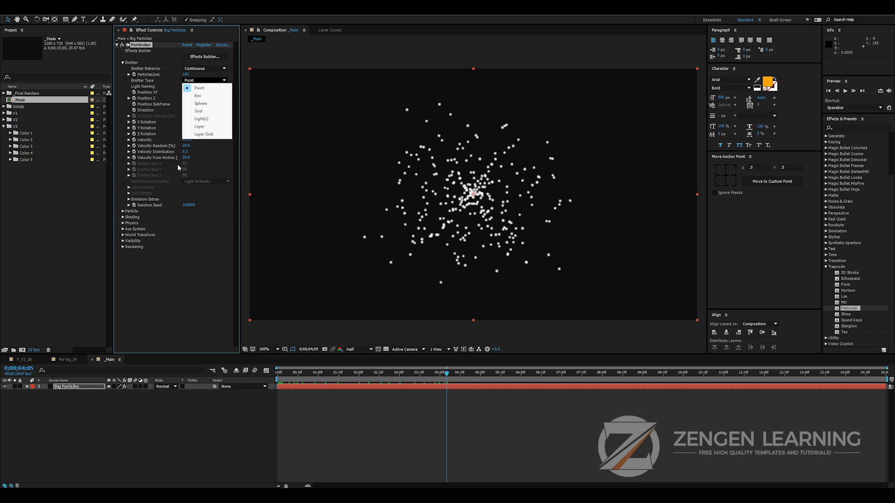
{"action": "left_click", "coordinate": [149, 164]}
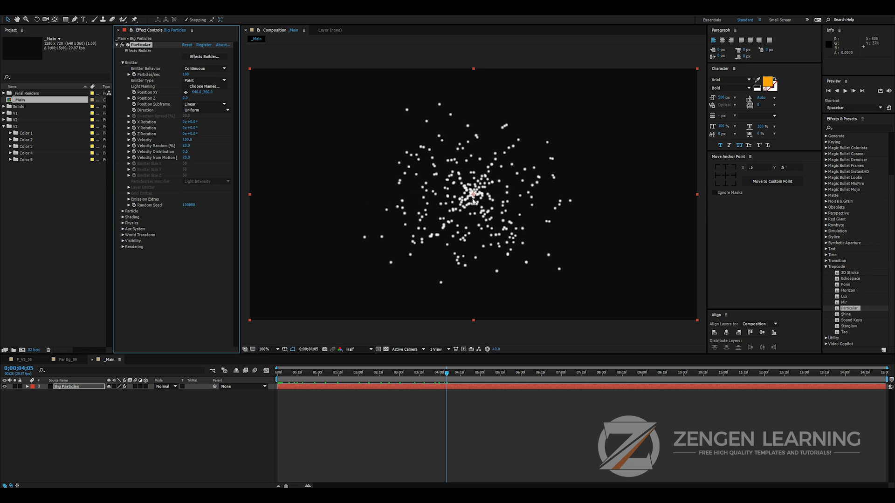
{"action": "left_click_drag", "start_coordinate": [474, 202], "coordinate": [509, 184]}
{"action": "left_click_drag", "start_coordinate": [456, 190], "coordinate": [421, 182]}
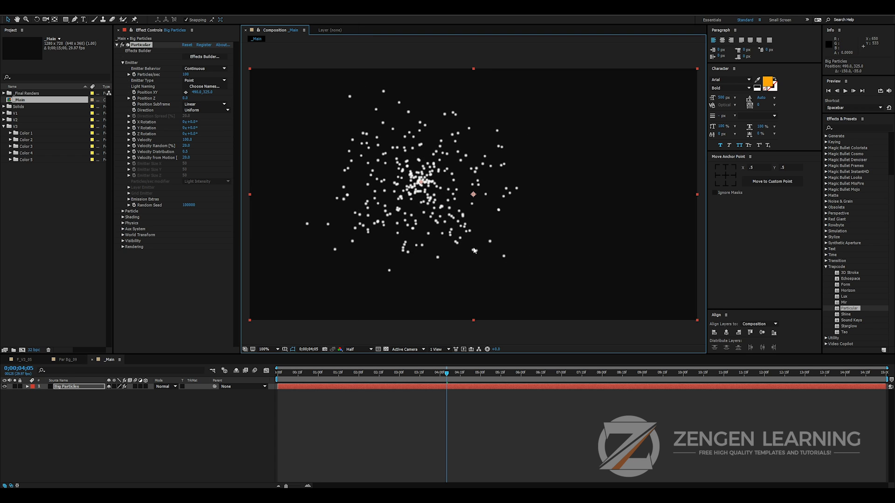
{"action": "key", "text": "ctrl+z"}
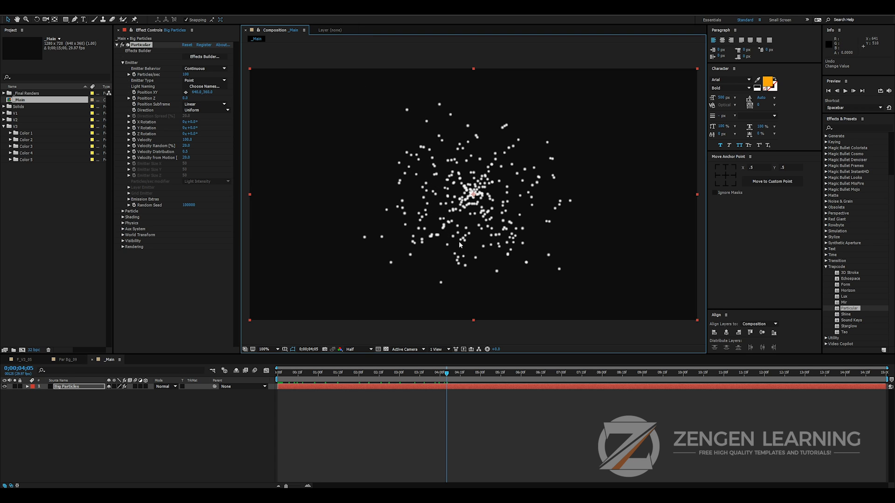
Change the emitter type to Box and widen Emitter Size X to about 1330
{"action": "left_click", "coordinate": [205, 80]}
{"action": "left_click", "coordinate": [198, 95]}
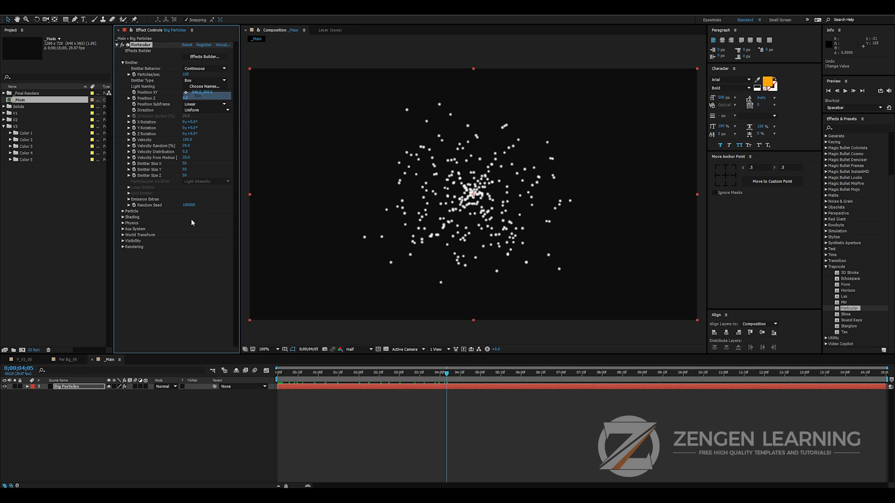
{"action": "left_click_drag", "start_coordinate": [245, 165], "coordinate": [639, 166]}
{"action": "left_click", "coordinate": [280, 377]}
{"action": "key", "text": "space"}
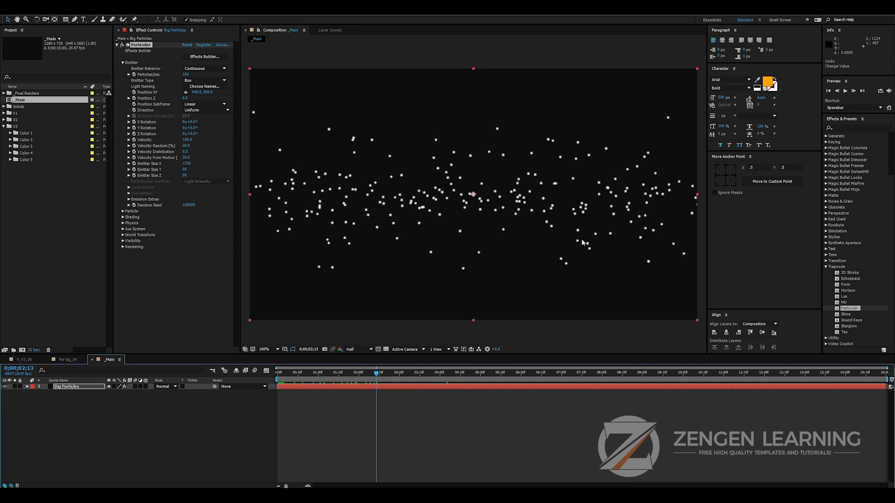
Try increasing Emitter Size Y to about 699 to spread the particles over the frame height
{"action": "key", "text": "comma"}
{"action": "key", "text": "comma"}
{"action": "left_click_drag", "start_coordinate": [183, 170], "coordinate": [336, 177]}
{"action": "key", "text": "period"}
{"action": "key", "text": "period"}
{"action": "mouse_move", "coordinate": [203, 169]}
{"action": "left_mouse_down"}
{"action": "mouse_move", "coordinate": [184, 172]}
{"action": "mouse_move", "coordinate": [195, 171]}
{"action": "left_mouse_up"}
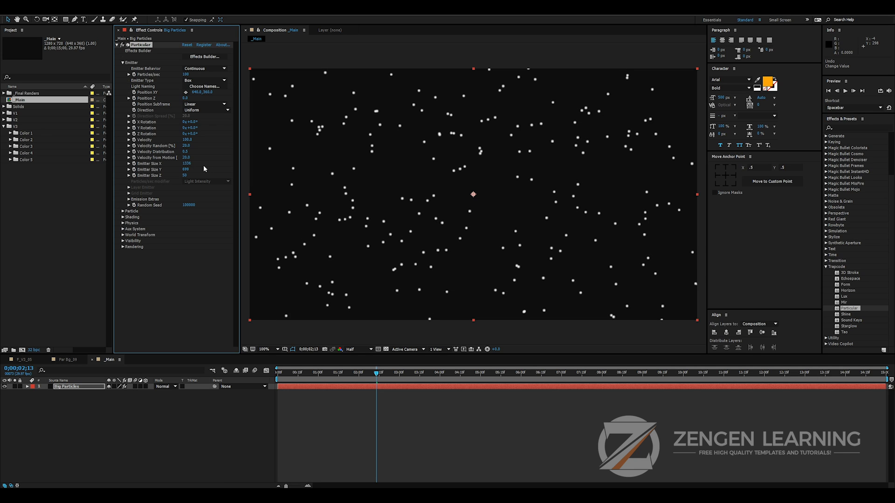
Set the emitter size to X 1500, Y 1000 and Z 250, and preview the animation from the start
{"action": "left_click", "coordinate": [190, 164]}
{"action": "key", "text": "Tab"}
{"action": "type", "text": "1000"}
{"action": "key", "text": "Tab"}
{"action": "type", "text": "250"}
{"action": "key", "text": "Return"}
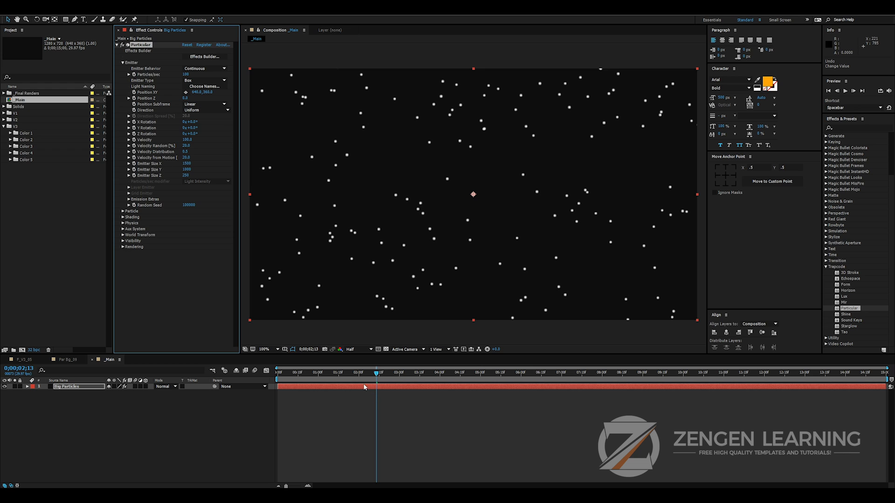
{"action": "left_click_drag", "start_coordinate": [354, 378], "coordinate": [168, 372]}
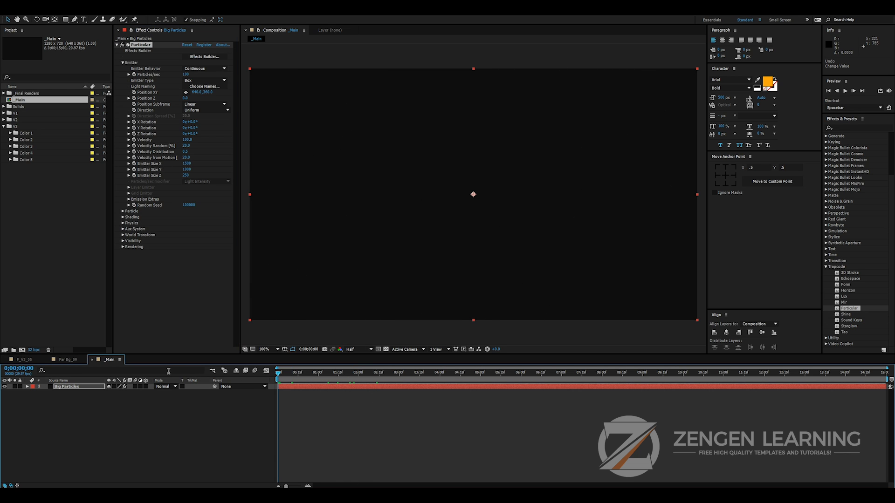
{"action": "key", "text": "space"}
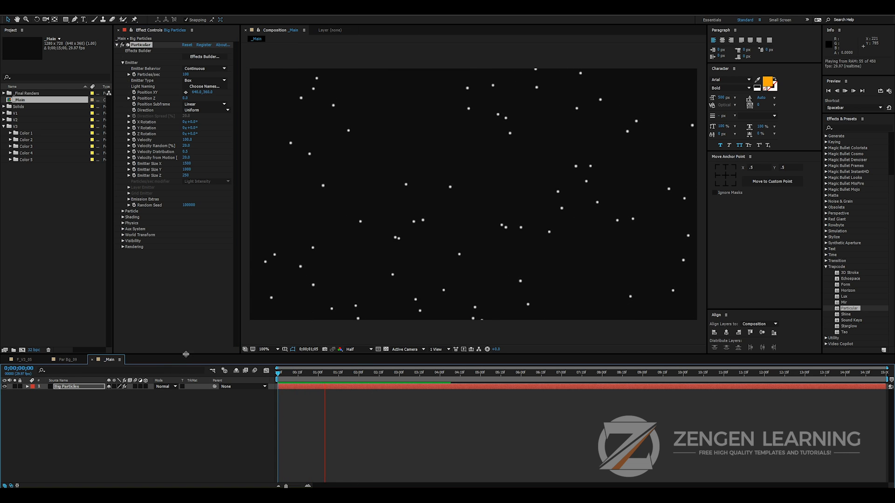
{"action": "key", "text": "space"}
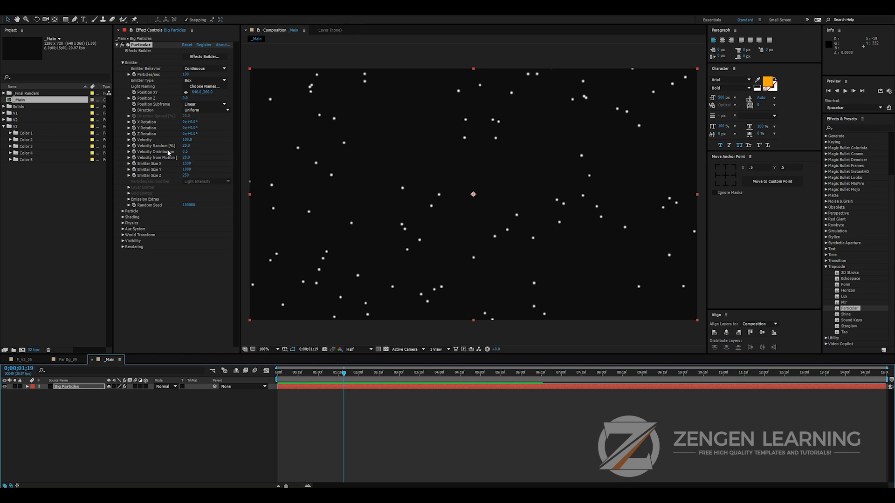
Set the emitter's Velocity, Velocity Random, Velocity Distribution and Velocity from Motion all to 0
{"action": "left_click", "coordinate": [191, 139]}
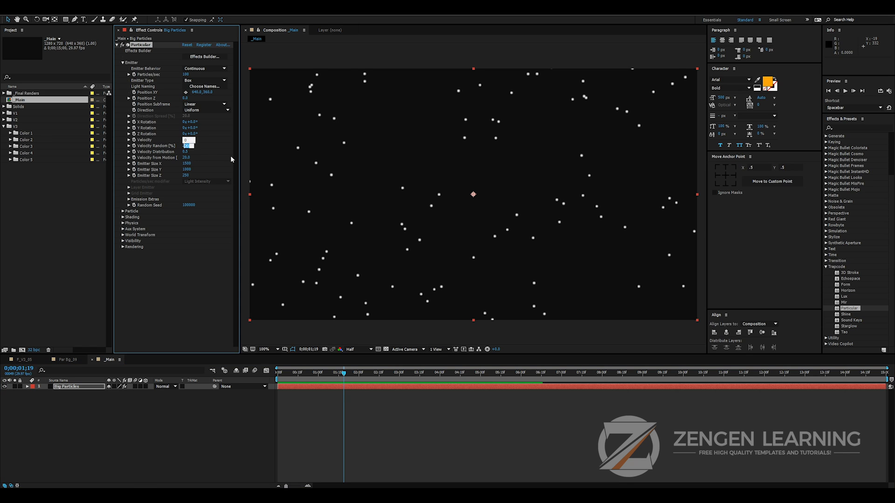
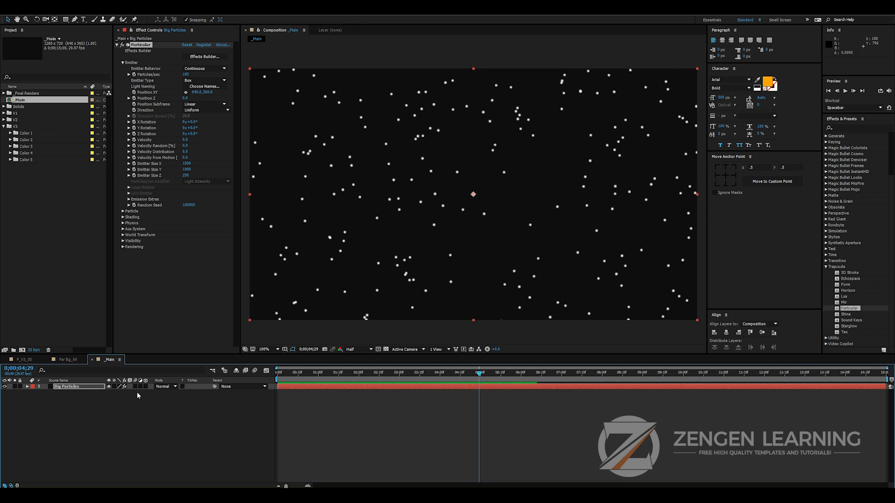
Try a Gravity of -80 in Particular's Physics settings and preview the particle movement
{"action": "left_click", "coordinate": [123, 223]}
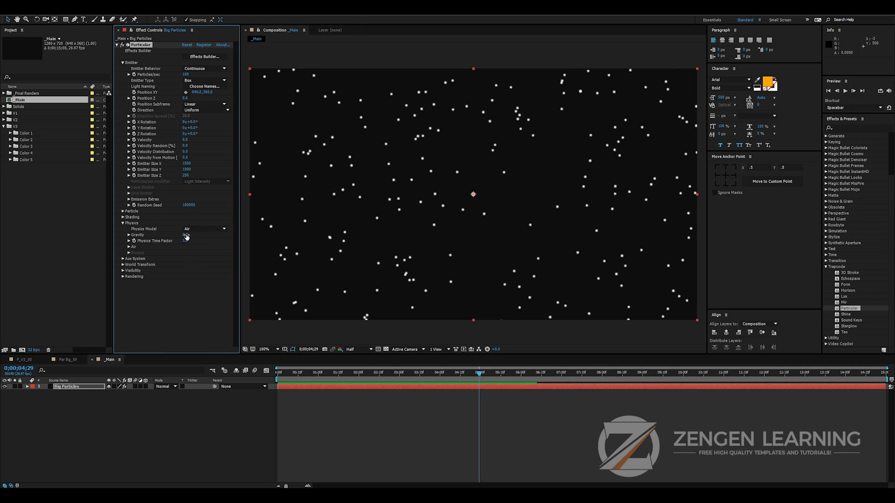
{"action": "left_click_drag", "start_coordinate": [184, 235], "coordinate": [184, 237]}
{"action": "key", "text": "ctrl+z"}
{"action": "left_click_drag", "start_coordinate": [186, 235], "coordinate": [154, 236]}
{"action": "key", "text": "space"}
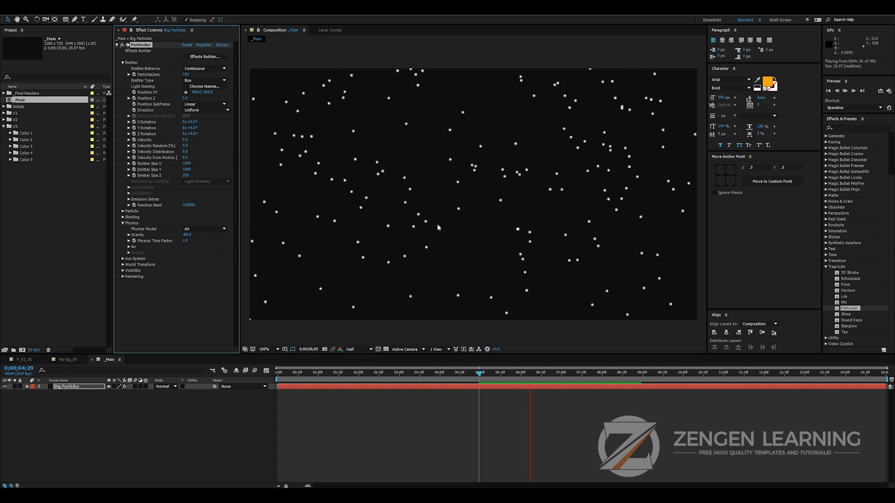
{"action": "key", "text": "space"}
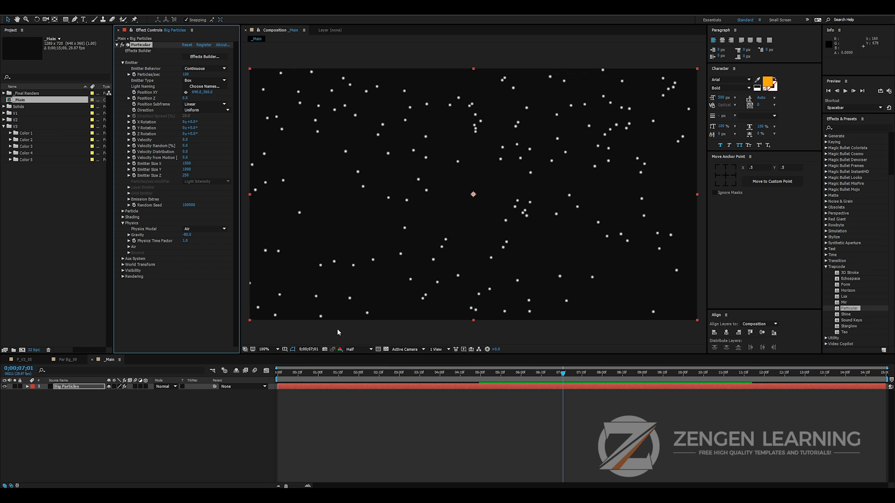
Switch the composition preview to Full resolution and set the particle Size to 25
{"action": "left_click_drag", "start_coordinate": [298, 379], "coordinate": [349, 351]}
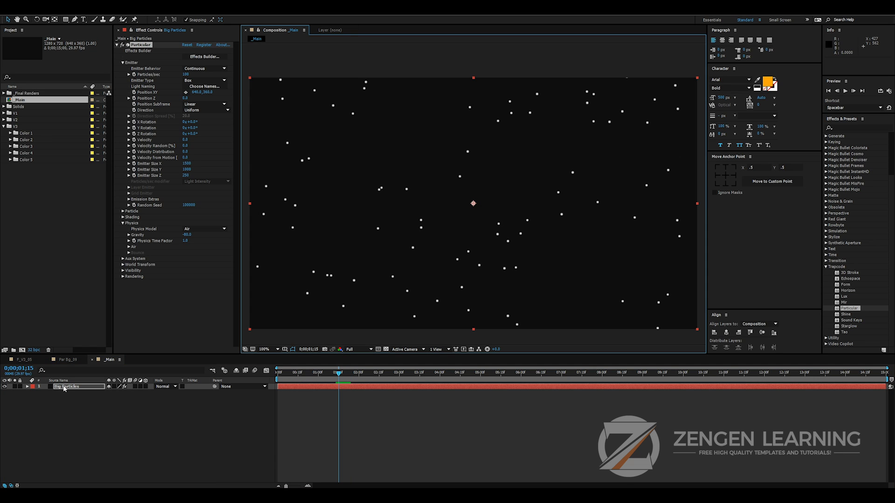
{"action": "left_click", "coordinate": [123, 212]}
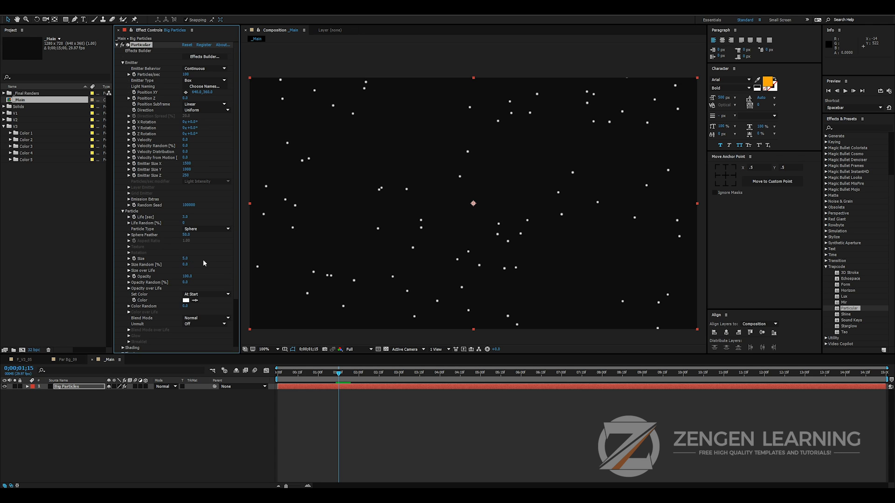
{"action": "left_click_drag", "start_coordinate": [193, 259], "coordinate": [208, 259]}
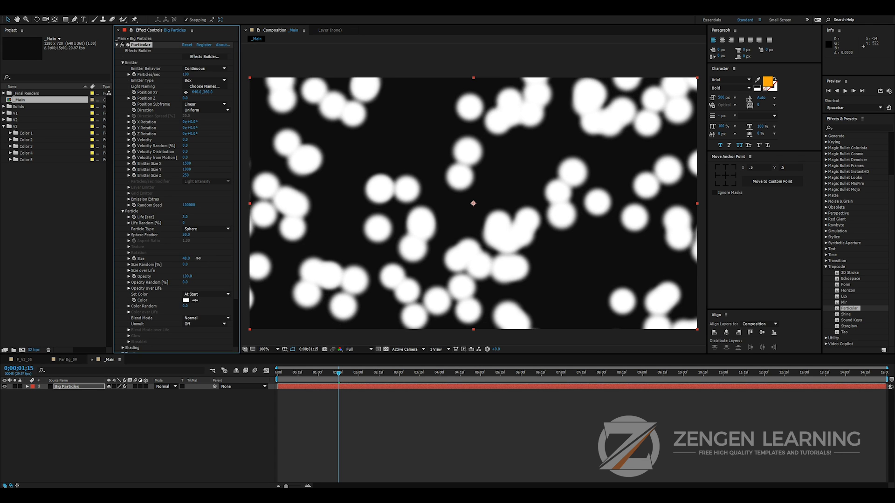
{"action": "left_click", "coordinate": [189, 259]}
{"action": "type", "text": "25"}
{"action": "key", "text": "Return"}
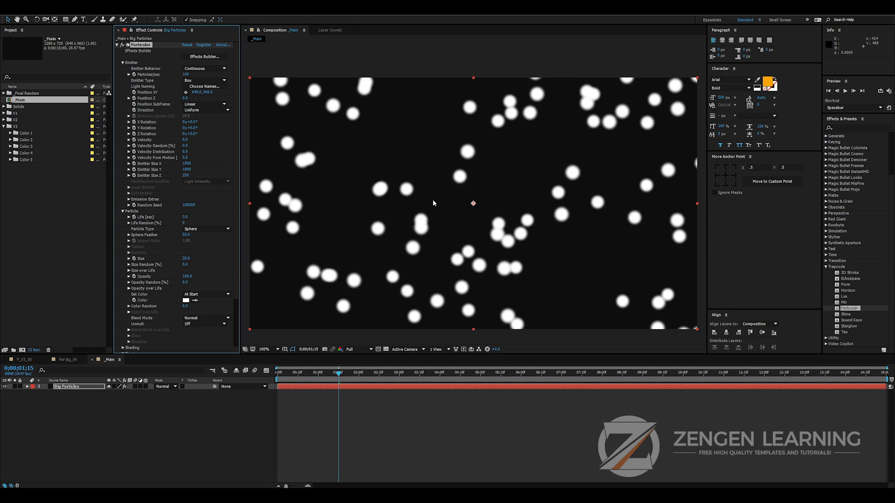
Set the particles' Sphere Feather to 0 for hard edges and preview the animation
{"action": "scroll", "coordinate": [449, 181], "scroll_direction": "up", "scroll_amount": 4}
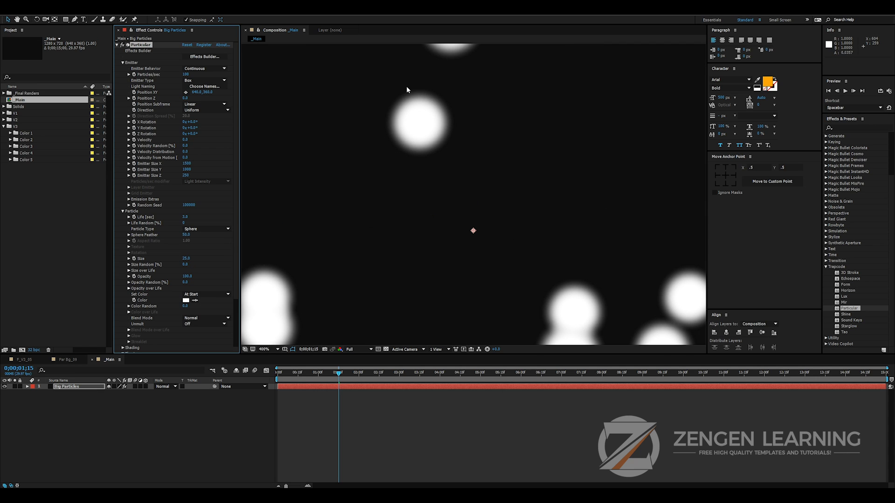
{"action": "scroll", "coordinate": [465, 166], "scroll_direction": "down", "scroll_amount": 2}
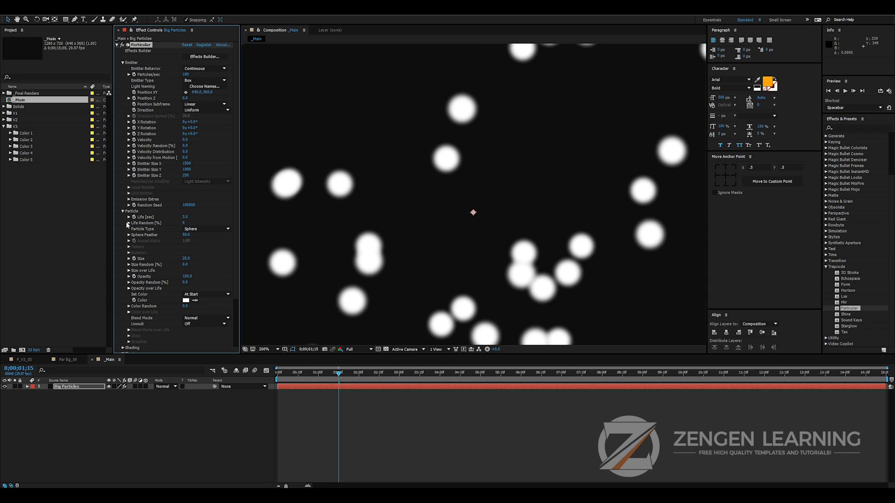
{"action": "key", "text": "Return"}
{"action": "scroll", "coordinate": [315, 228], "scroll_direction": "down", "scroll_amount": 1}
{"action": "key", "text": "space"}
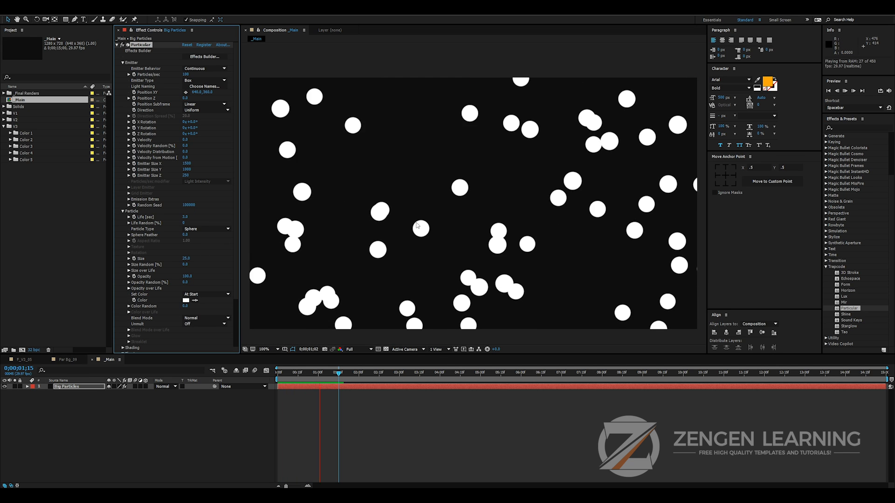
{"action": "key", "text": "space"}
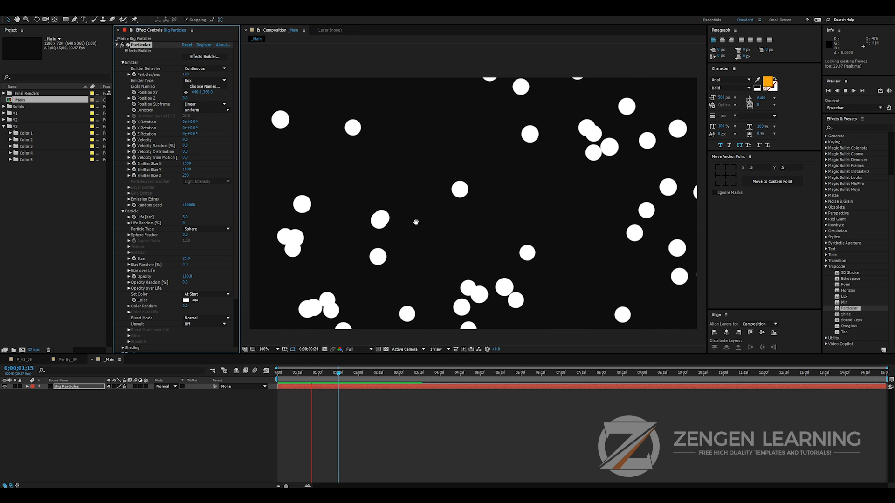
{"action": "key", "text": "space"}
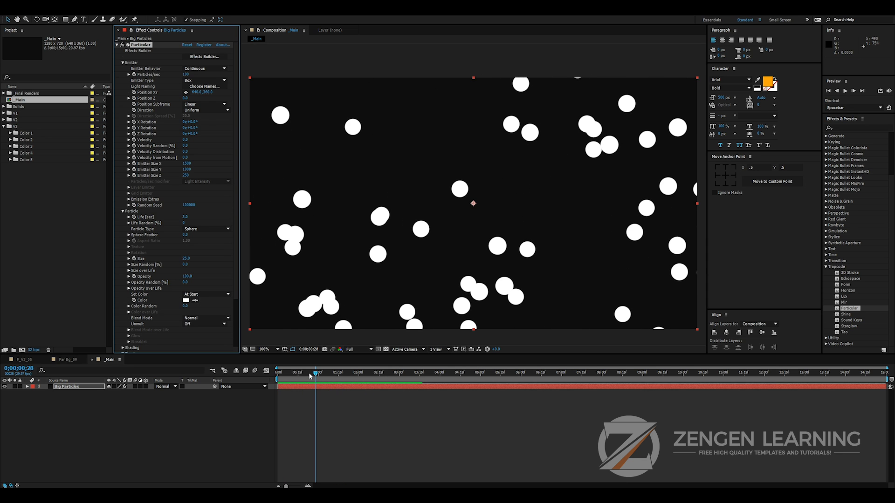
Apply the Size over Life preset curve that rises quickly to a peak and falls steadily to zero
{"action": "left_click", "coordinate": [311, 373]}
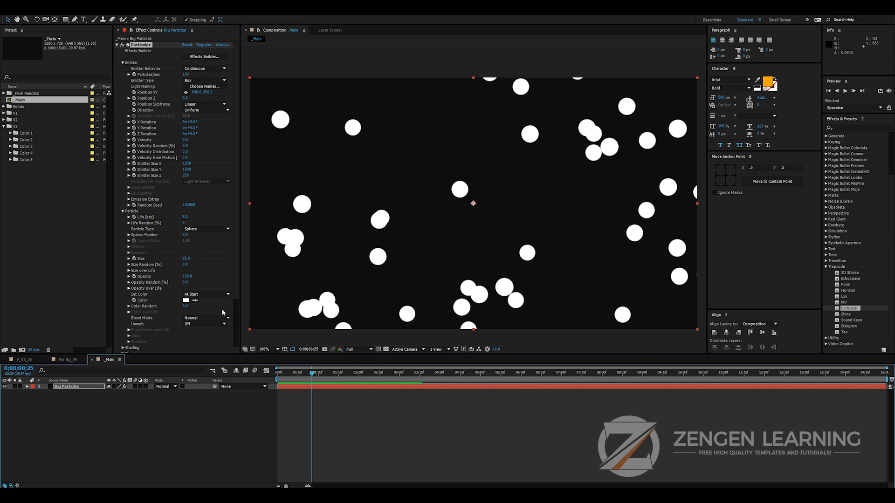
{"action": "scroll", "coordinate": [209, 279], "scroll_direction": "down", "scroll_amount": 1}
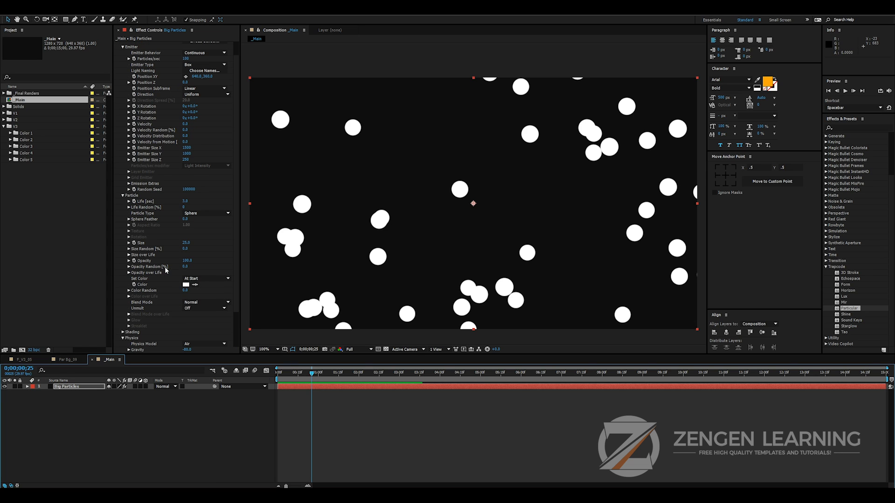
{"action": "left_click", "coordinate": [128, 255]}
{"action": "left_click_drag", "start_coordinate": [240, 252], "coordinate": [264, 250]}
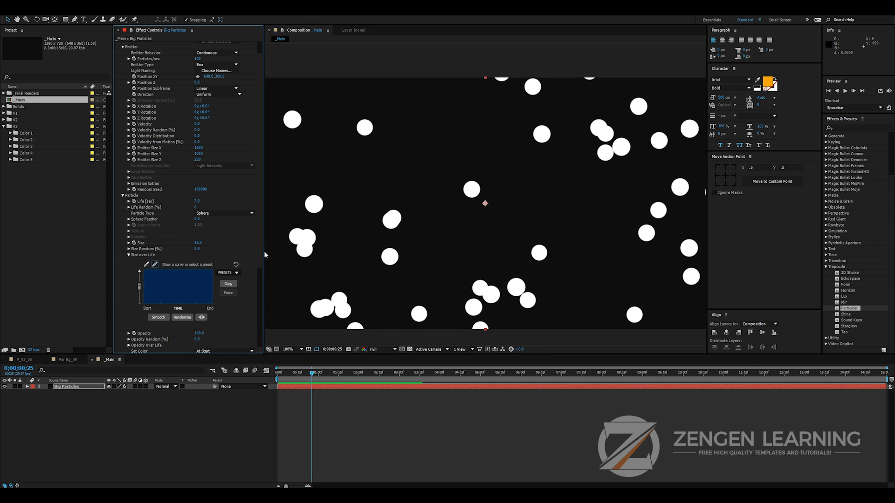
{"action": "left_click", "coordinate": [236, 273]}
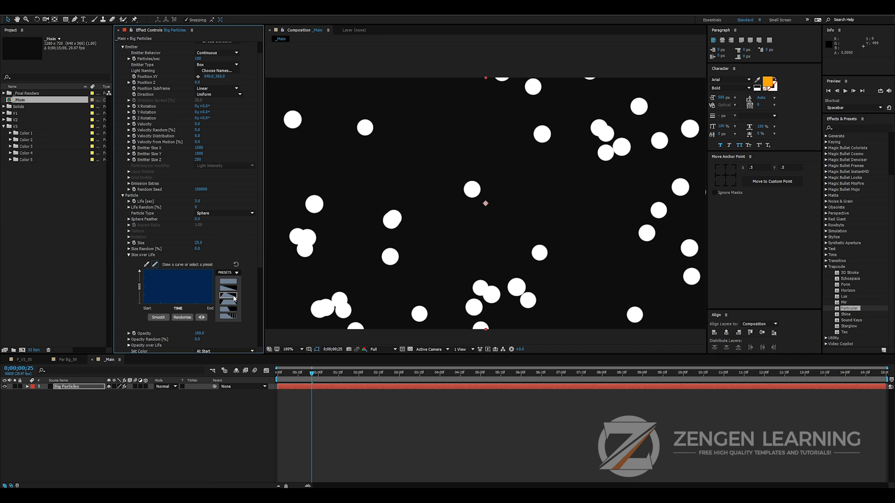
{"action": "left_click", "coordinate": [228, 298]}
{"action": "key", "text": "comma"}
{"action": "key", "text": "comma"}
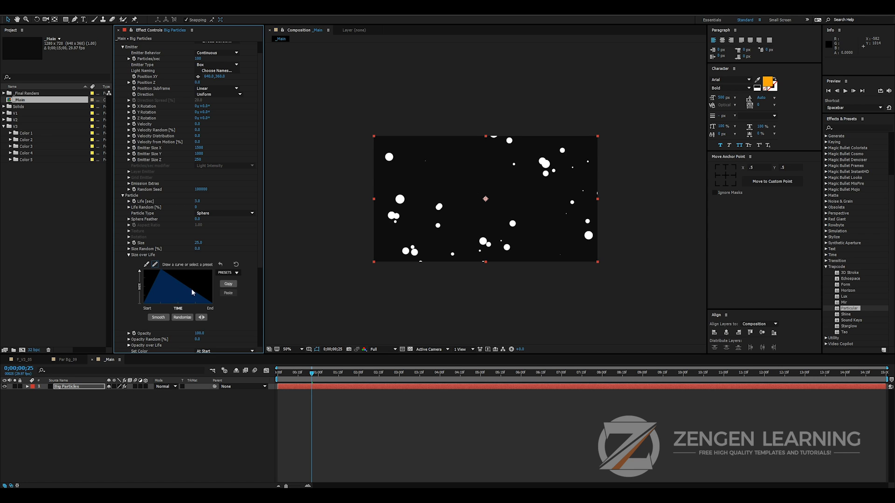
Preview the animation from the start to check how the particles grow and shrink
{"action": "left_click_drag", "start_coordinate": [311, 374], "coordinate": [277, 374]}
{"action": "key", "text": "space"}
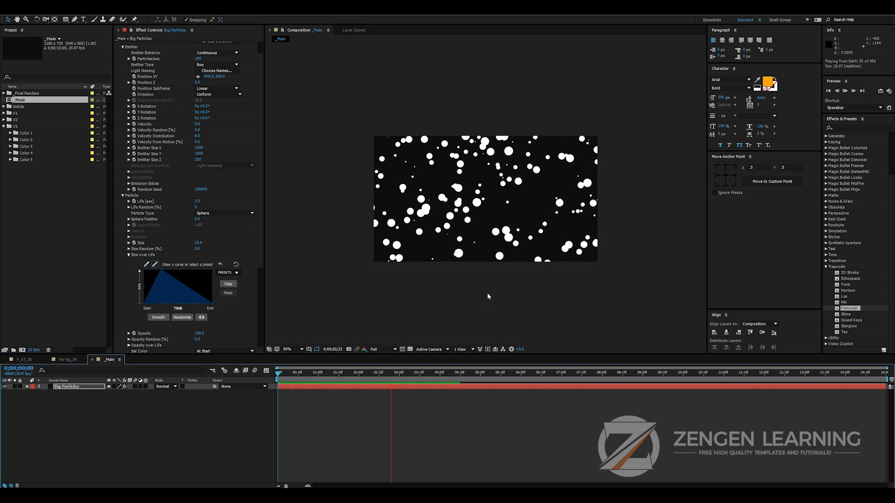
{"action": "key", "text": "space"}
{"action": "key", "text": "period"}
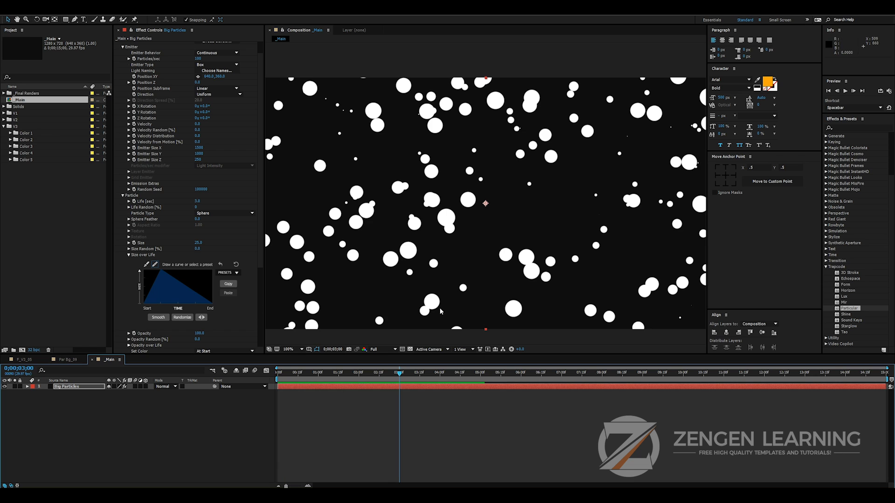
Set the Physics Gravity to -15 and preview the slower particle movement
{"action": "scroll", "coordinate": [181, 307], "scroll_direction": "down", "scroll_amount": 5}
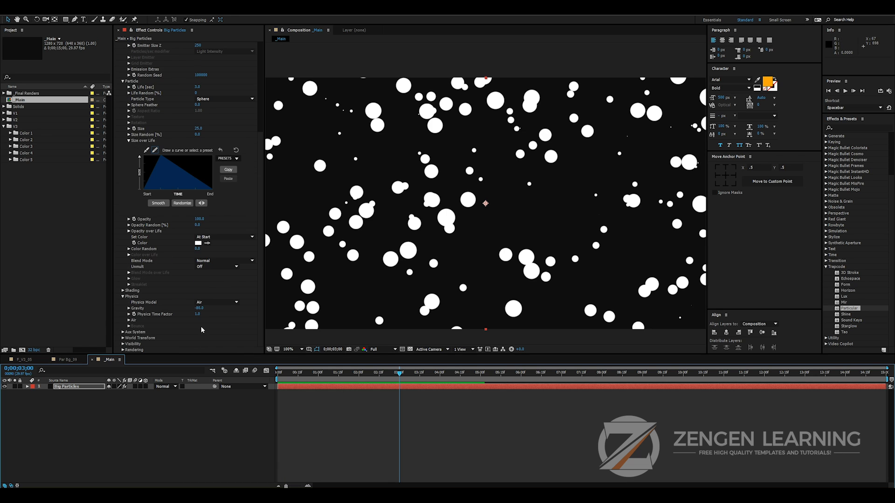
{"action": "left_click_drag", "start_coordinate": [201, 311], "coordinate": [216, 322]}
{"action": "key", "text": "space"}
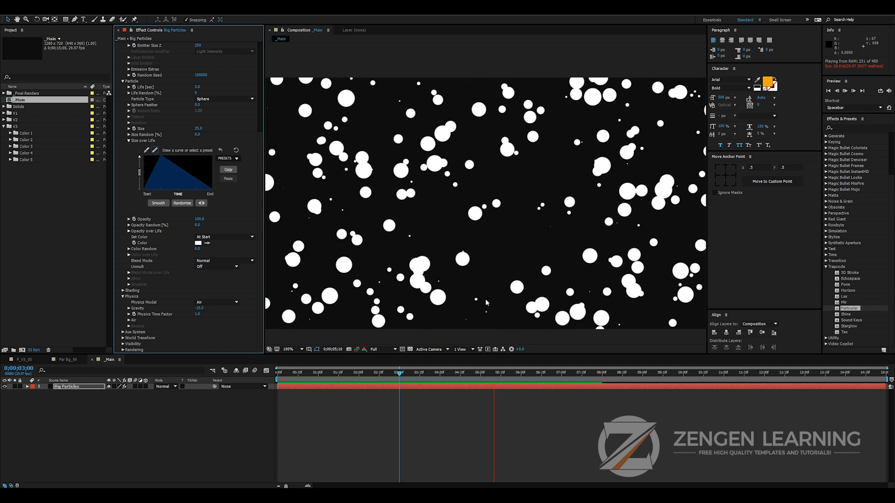
{"action": "key", "text": "space"}
{"action": "key", "text": "space"}
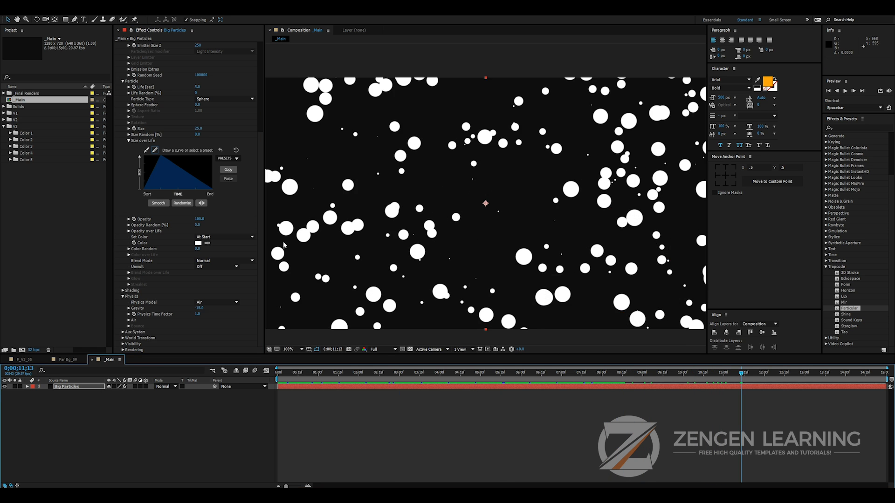
Set Particles/sec to 75 and Size Random to about 52%, and preview the animation from the start
{"action": "scroll", "coordinate": [183, 164], "scroll_direction": "up", "scroll_amount": 5}
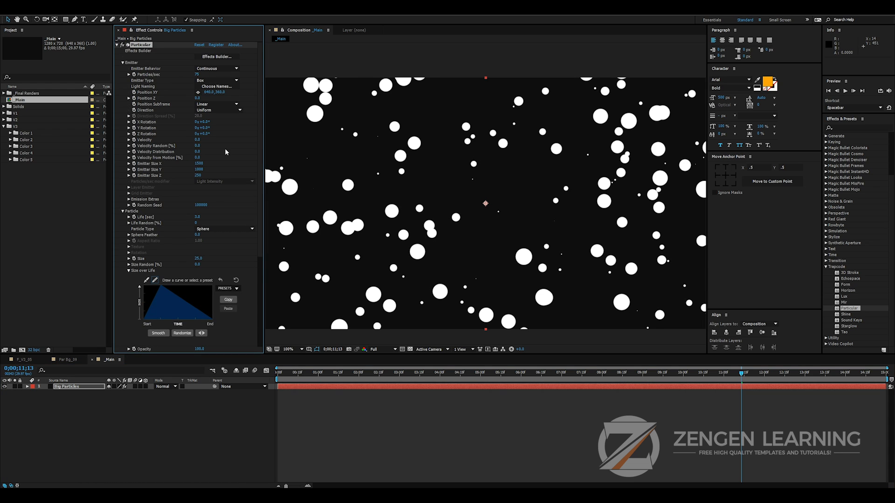
{"action": "scroll", "coordinate": [183, 261], "scroll_direction": "down", "scroll_amount": 5}
{"action": "scroll", "coordinate": [159, 279], "scroll_direction": "up", "scroll_amount": 1}
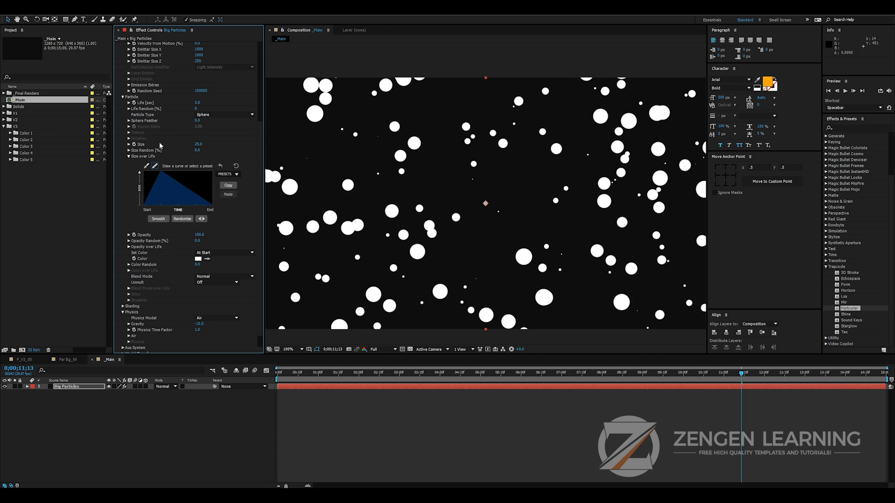
{"action": "left_click_drag", "start_coordinate": [198, 150], "coordinate": [268, 153]}
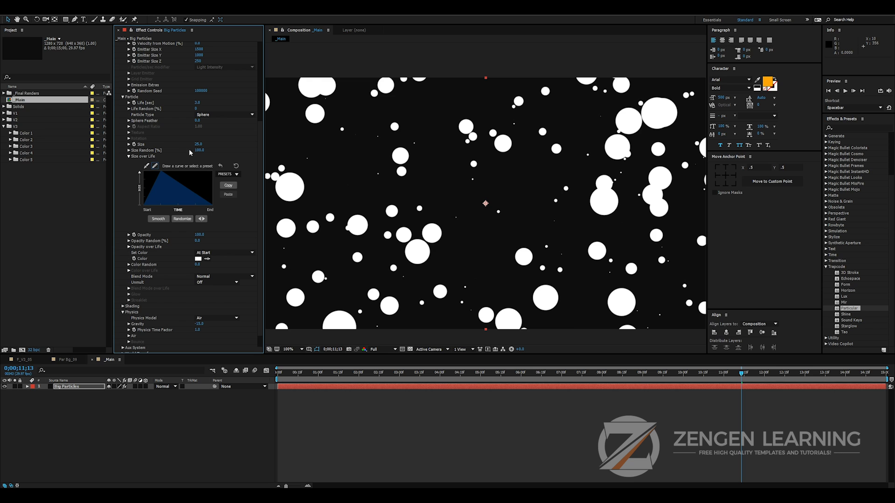
{"action": "left_click_drag", "start_coordinate": [199, 151], "coordinate": [255, 189]}
{"action": "left_click_drag", "start_coordinate": [320, 374], "coordinate": [278, 373]}
{"action": "key", "text": "space"}
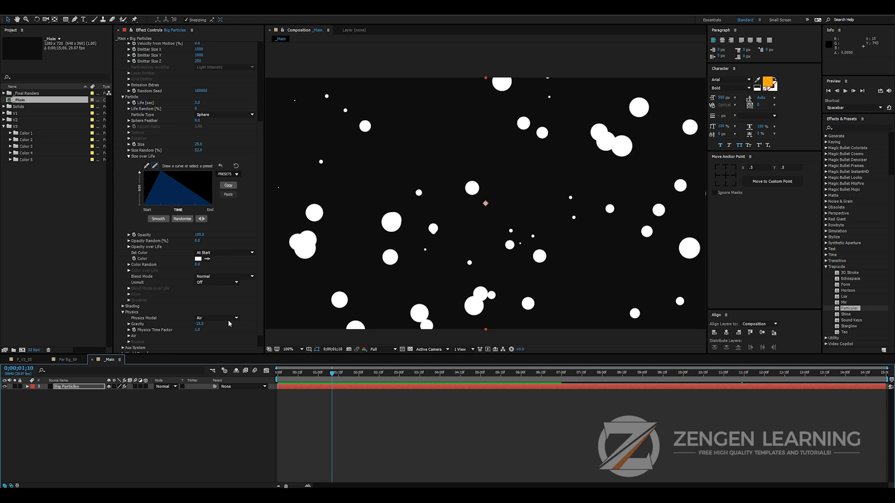
Apply the same rise-and-fall preset curve to Opacity over Life, preview it, and save the project
{"action": "left_click", "coordinate": [129, 247]}
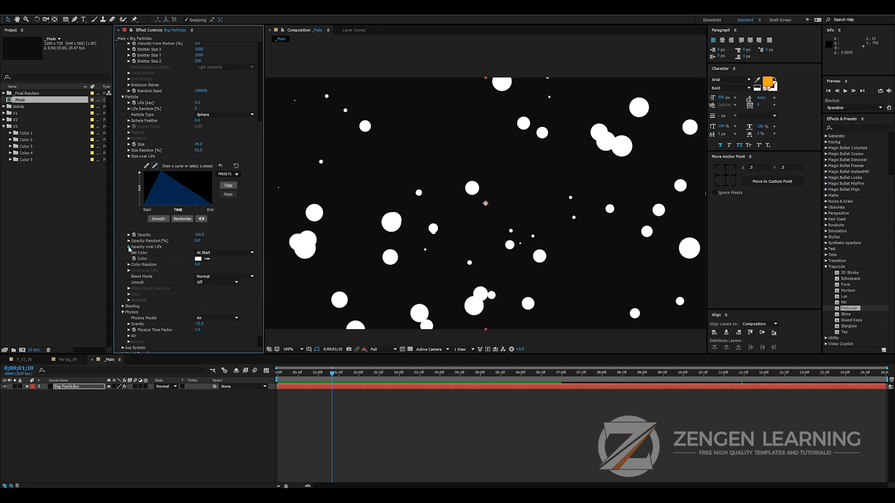
{"action": "left_click", "coordinate": [231, 264]}
{"action": "left_click", "coordinate": [232, 287]}
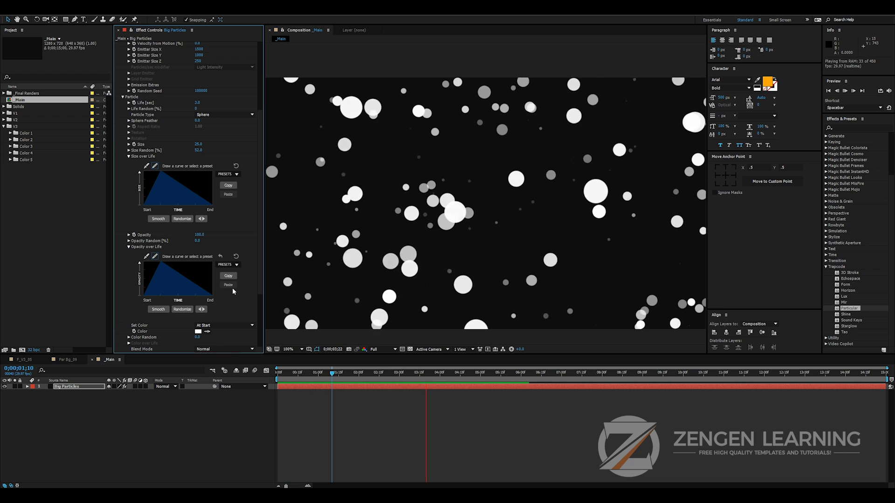
{"action": "key", "text": "space"}
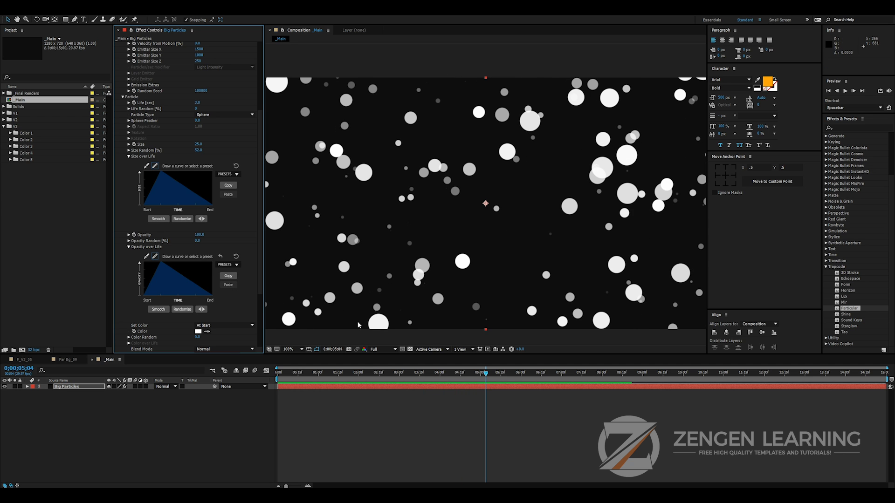
{"action": "left_click_drag", "start_coordinate": [489, 247], "coordinate": [492, 240]}
{"action": "key", "text": "ctrl+s"}
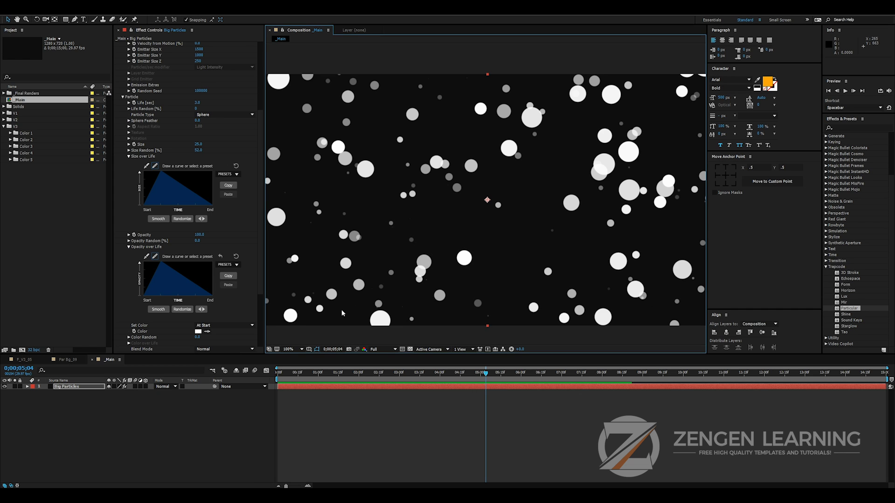
Try duplicating the Big Particles layer, and undo the duplication
{"action": "left_click", "coordinate": [78, 388]}
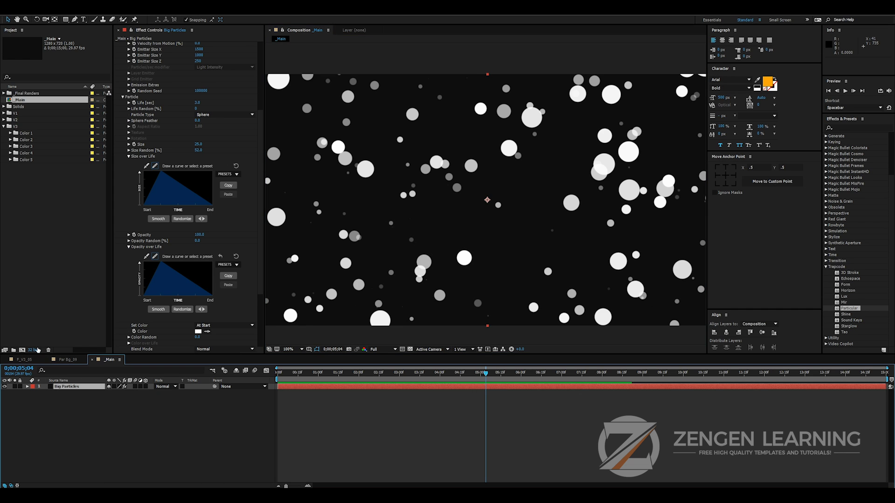
{"action": "scroll", "coordinate": [202, 227], "scroll_direction": "down", "scroll_amount": 3}
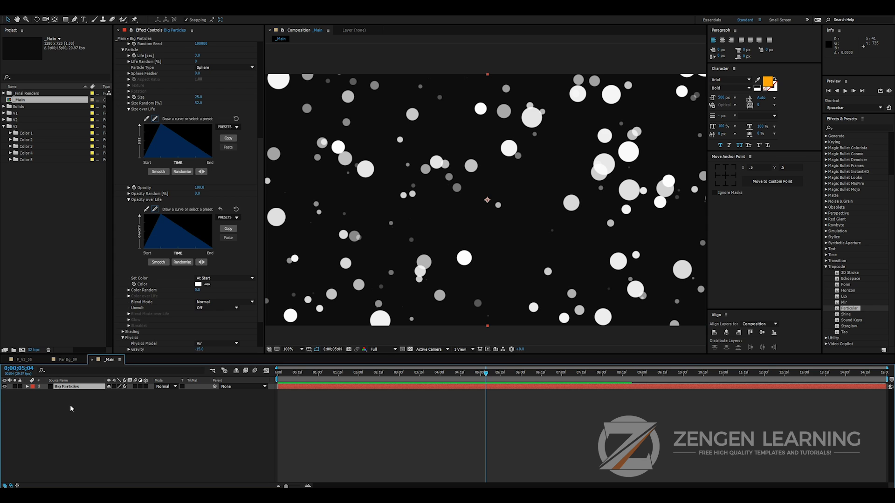
{"action": "key", "text": "ctrl+d"}
{"action": "key", "text": "ctrl+z"}
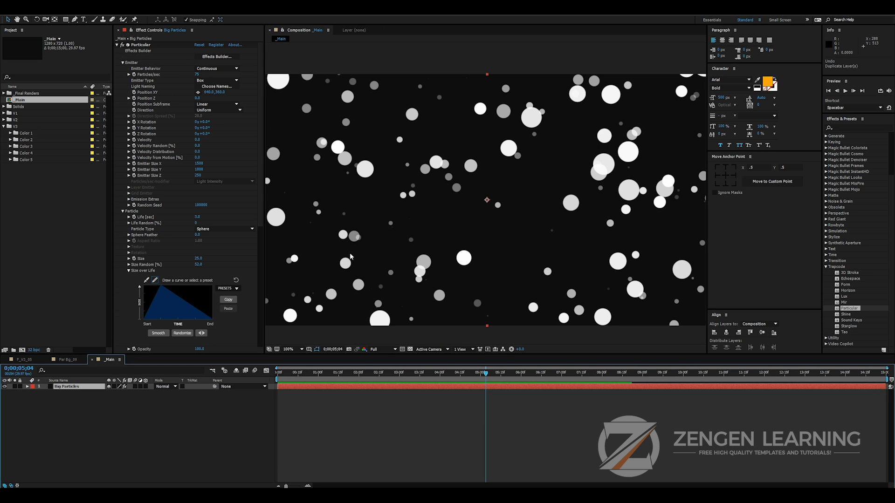
Look at the finished P_V3_05 and Far Bg_09 compositions for reference
{"action": "left_click", "coordinate": [65, 361]}
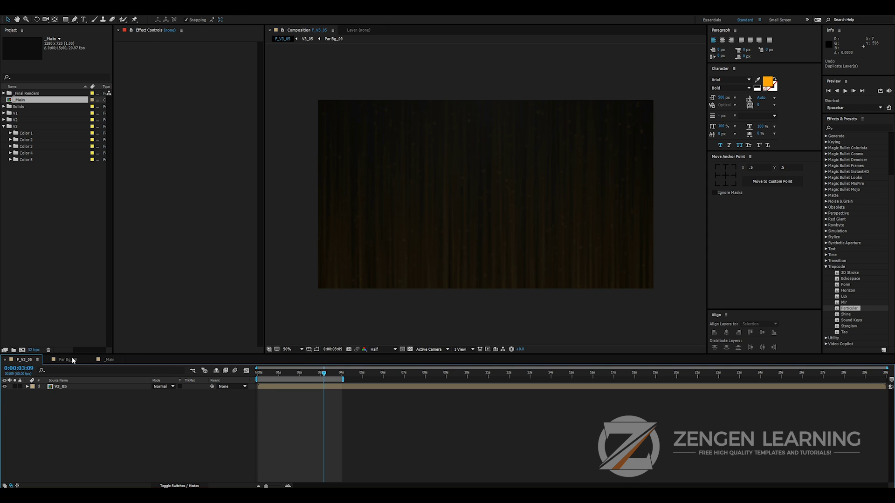
{"action": "left_click", "coordinate": [66, 359]}
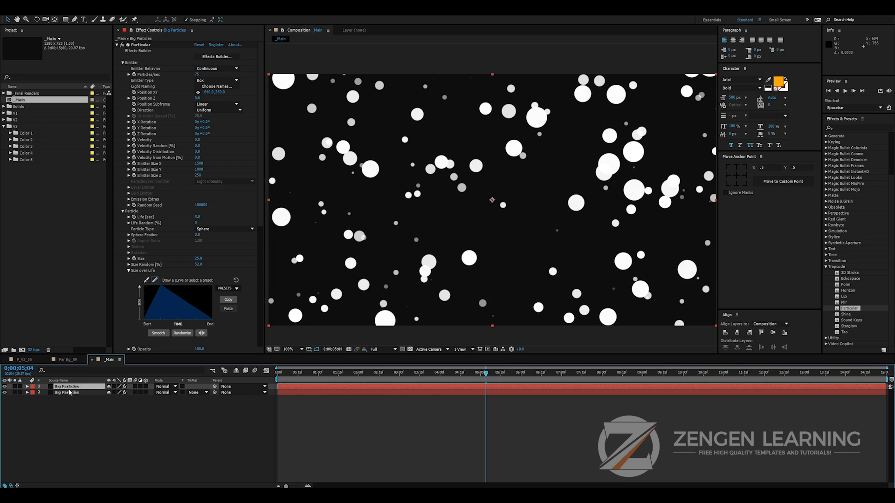
Rename the top copy of Big Particles to Small Particles and give it 150 Particles/sec with a Size of 5
{"action": "left_click", "coordinate": [69, 386]}
{"action": "key", "text": "Return"}
{"action": "type", "text": "Small Particles"}
{"action": "key", "text": "Return"}
{"action": "left_click_drag", "start_coordinate": [199, 76], "coordinate": [187, 116]}
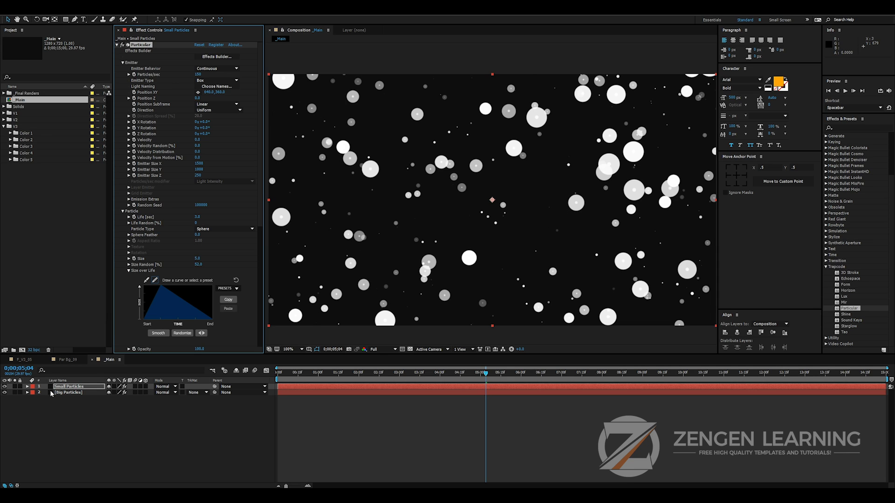
Set the Small Particles layer's Particles/sec to 200 and preview the animation
{"action": "left_click", "coordinate": [6, 389]}
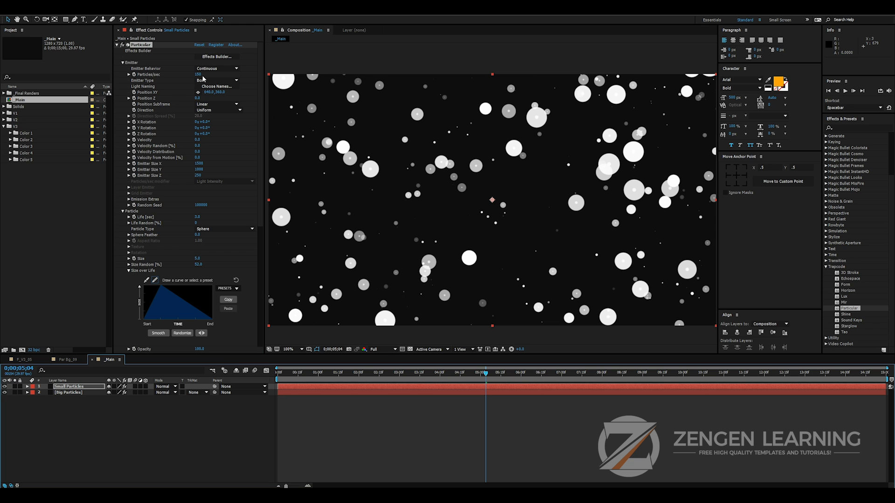
{"action": "type", "text": "200"}
{"action": "key", "text": "Return"}
{"action": "key", "text": "space"}
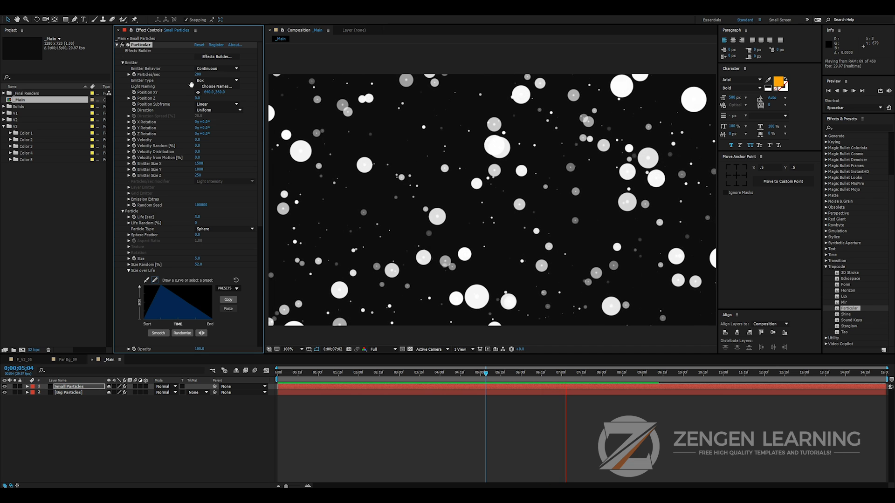
Try a Physics Gravity of -50 on the Small Particles layer and preview the movement
{"action": "scroll", "coordinate": [203, 196], "scroll_direction": "down", "scroll_amount": 10}
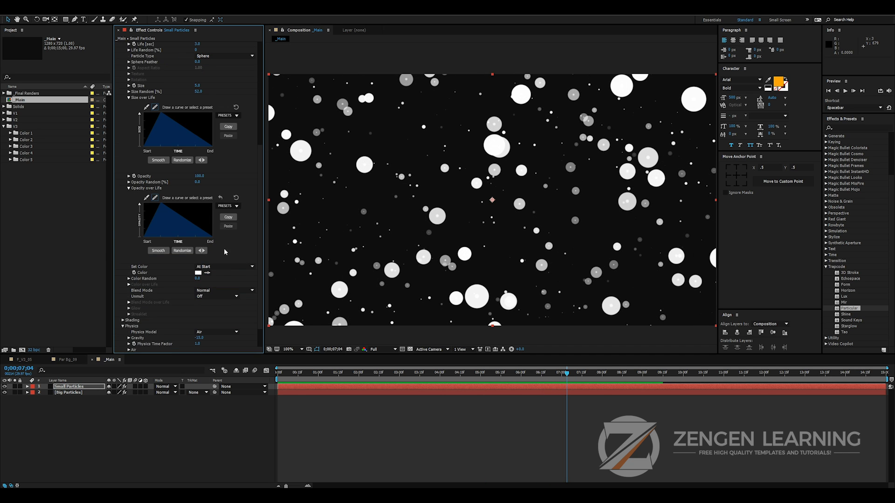
{"action": "left_click", "coordinate": [84, 387]}
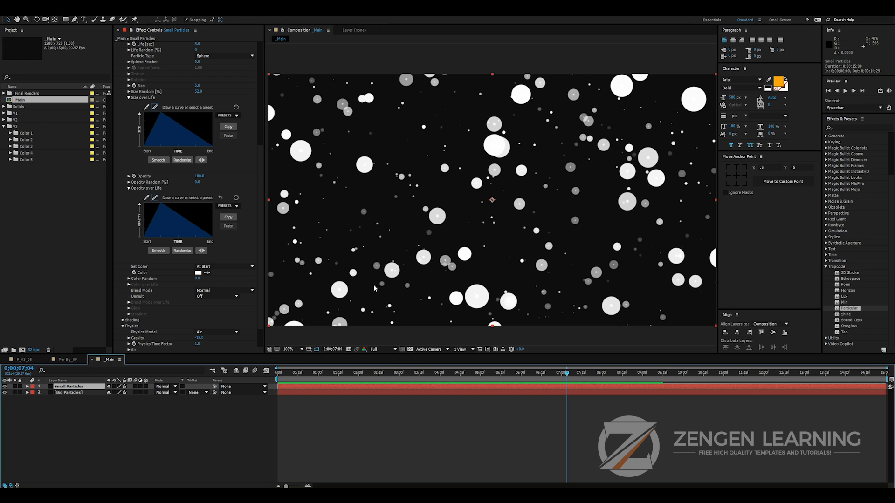
{"action": "scroll", "coordinate": [195, 332], "scroll_direction": "down", "scroll_amount": 1}
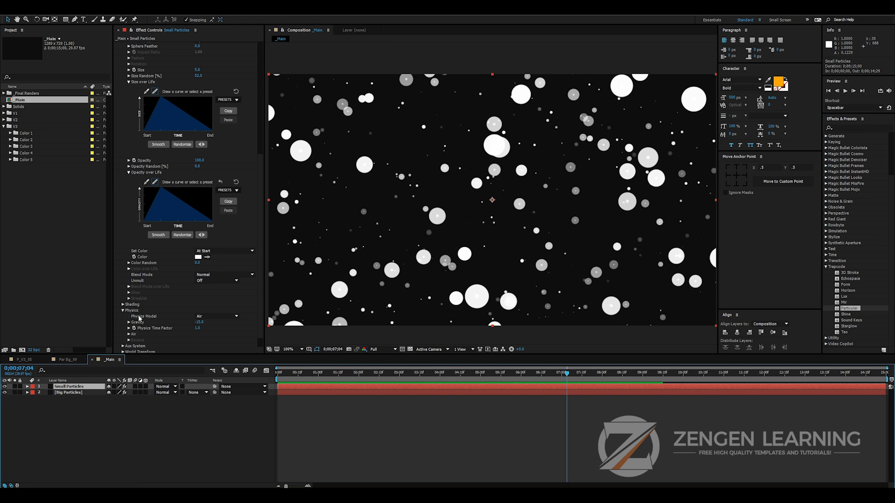
{"action": "left_click", "coordinate": [198, 322]}
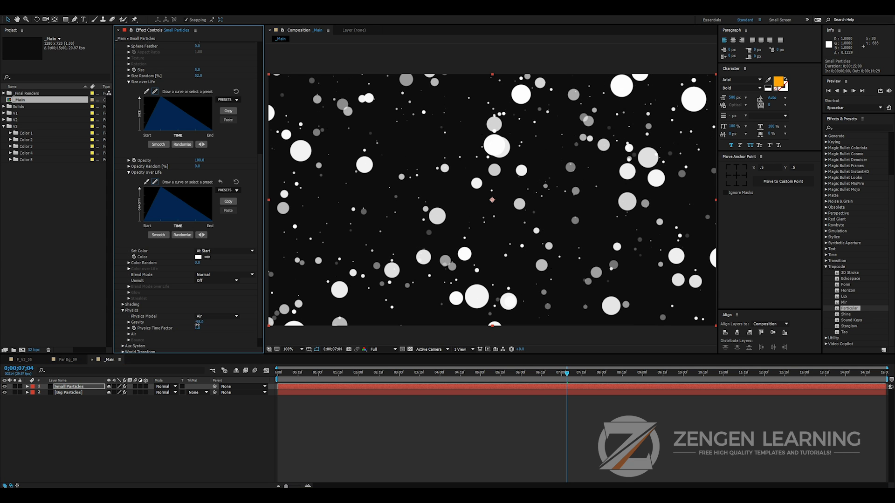
{"action": "key", "text": "space"}
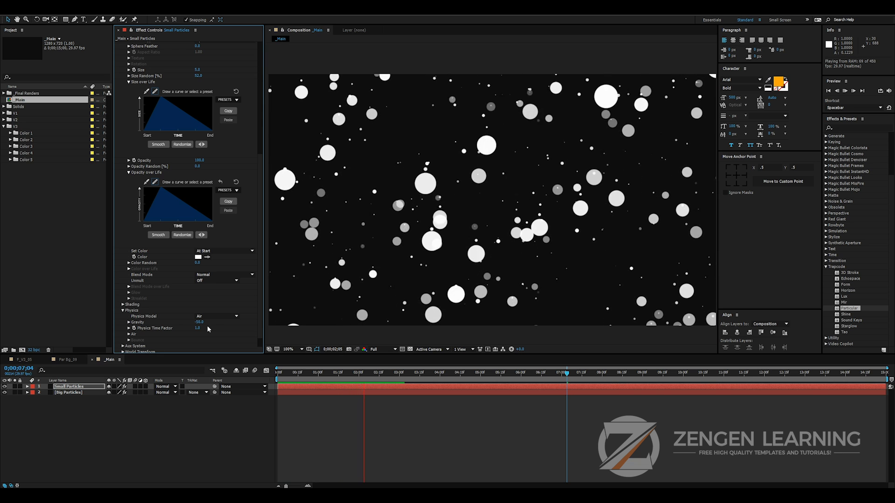
{"action": "left_click", "coordinate": [375, 373]}
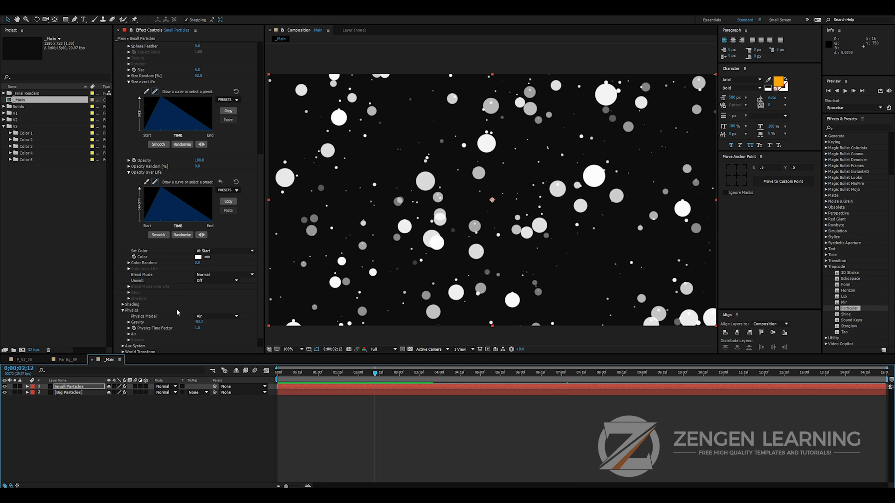
Adjust the Small Particles layer's Physics Gravity to -30, previewing the movement of both particle layers
{"action": "left_click_drag", "start_coordinate": [199, 322], "coordinate": [201, 325]}
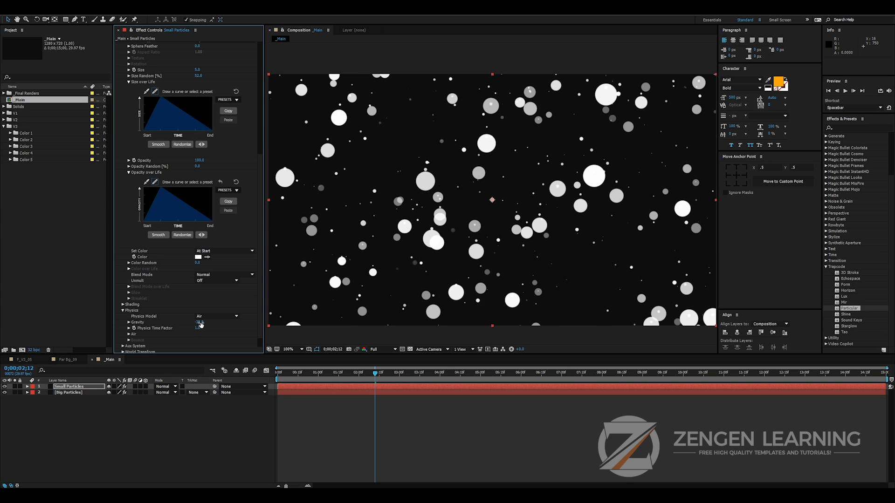
{"action": "key", "text": "space"}
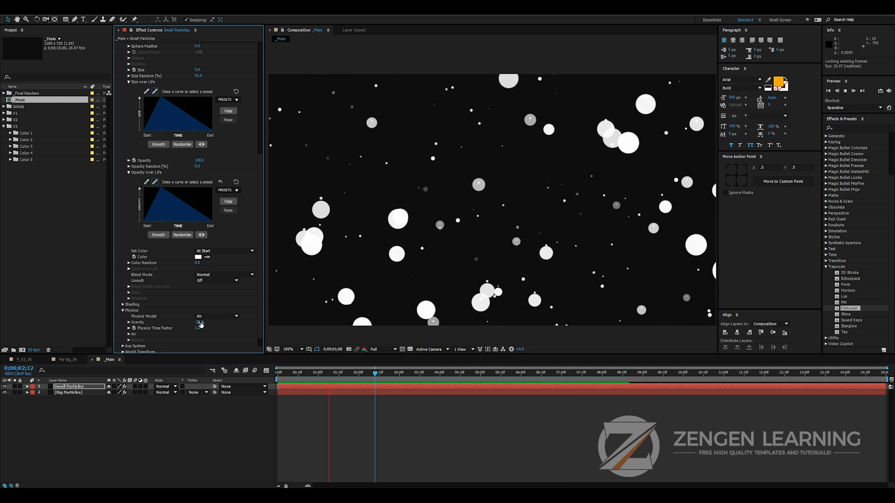
{"action": "left_click", "coordinate": [199, 323]}
{"action": "key", "text": "Return"}
{"action": "key", "text": "space"}
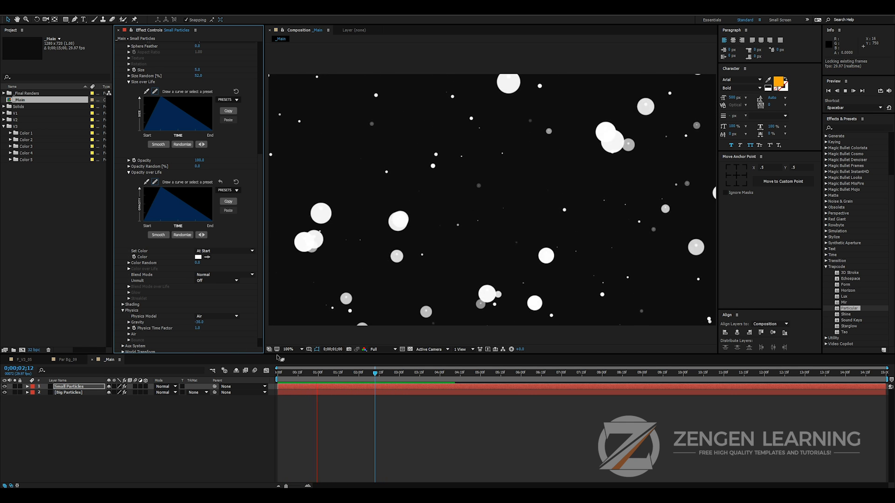
{"action": "key", "text": "space"}
{"action": "left_click", "coordinate": [428, 375]}
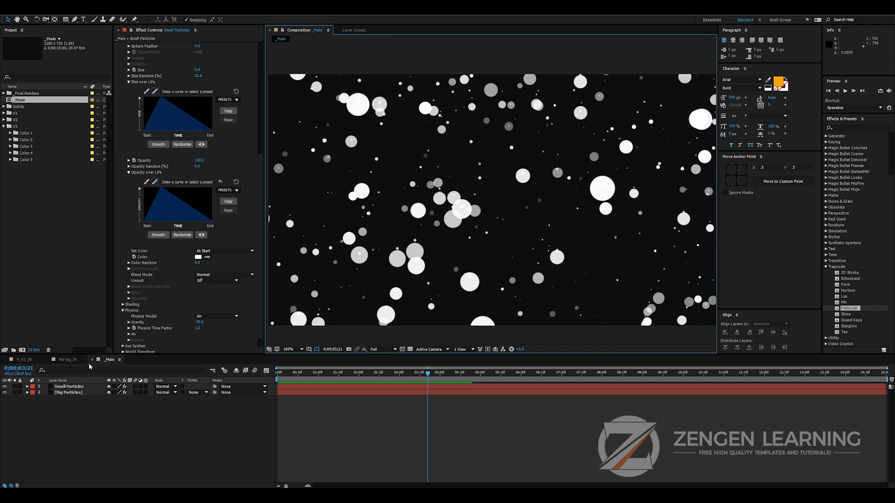
Duplicate the Small Particles layer and rename the copy as Lines
{"action": "left_click", "coordinate": [184, 397]}
{"action": "left_click", "coordinate": [70, 387]}
{"action": "right_click", "coordinate": [71, 390]}
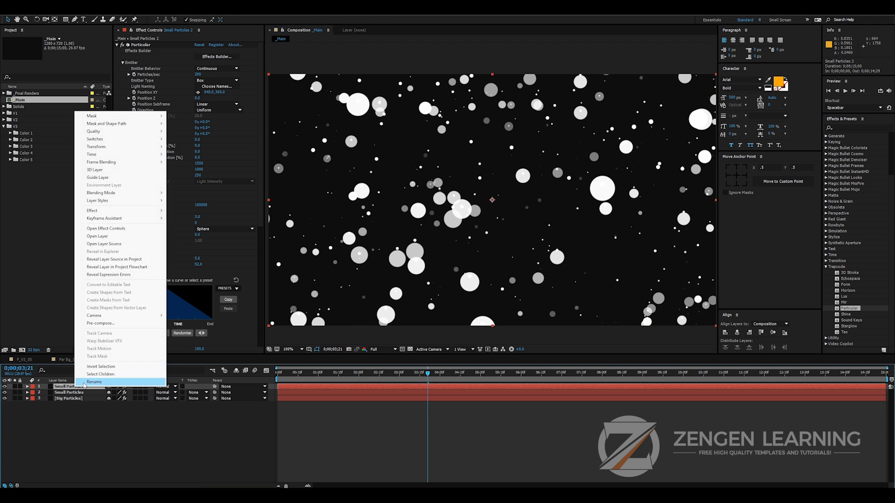
{"action": "key", "text": "Escape"}
{"action": "key", "text": "ctrl+d"}
{"action": "key", "text": "Return"}
{"action": "type", "text": "Lines"}
{"action": "key", "text": "Return"}
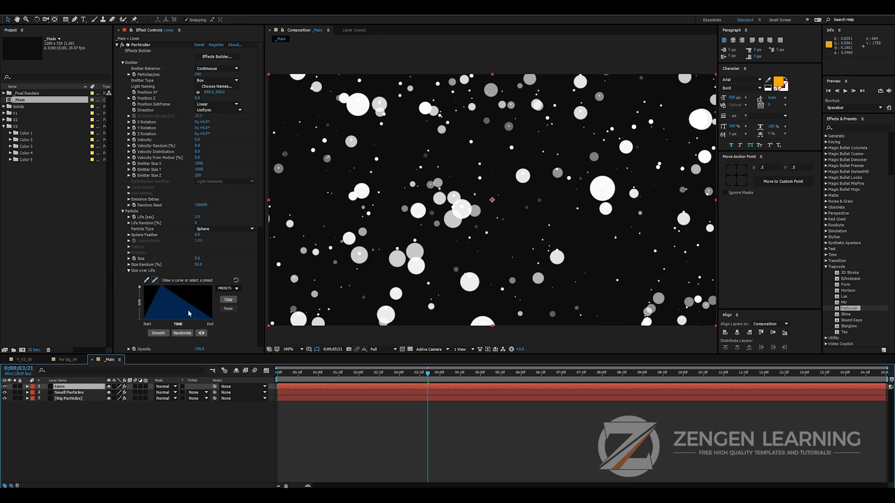
Solo the Lines layer and expand its Particular Aux System settings
{"action": "scroll", "coordinate": [184, 322], "scroll_direction": "down", "scroll_amount": 5}
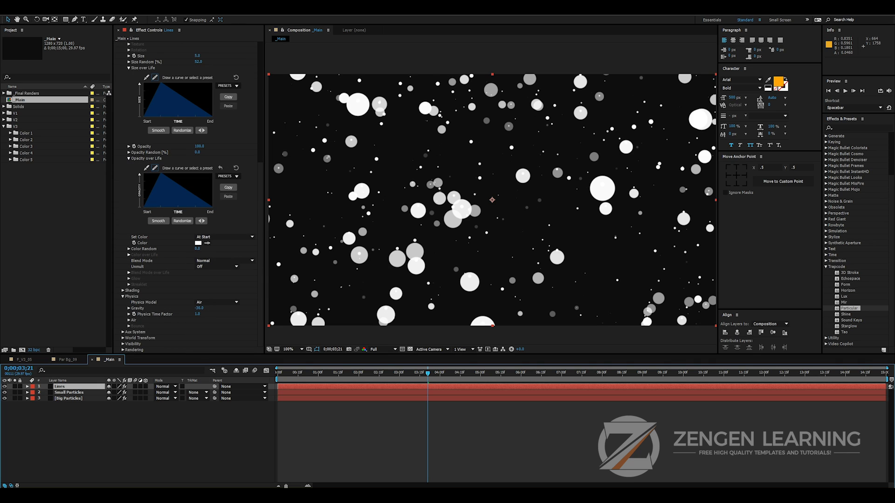
{"action": "left_click", "coordinate": [15, 387]}
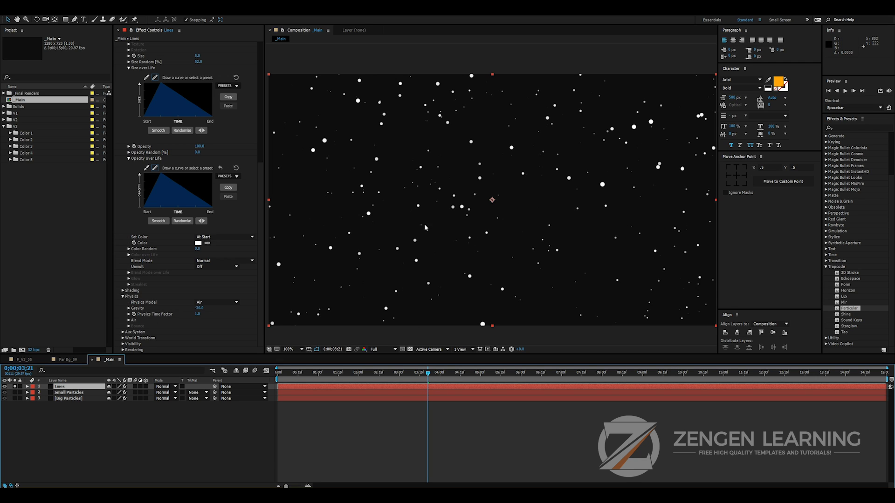
{"action": "left_click", "coordinate": [131, 333]}
{"action": "scroll", "coordinate": [149, 269], "scroll_direction": "down", "scroll_amount": 4}
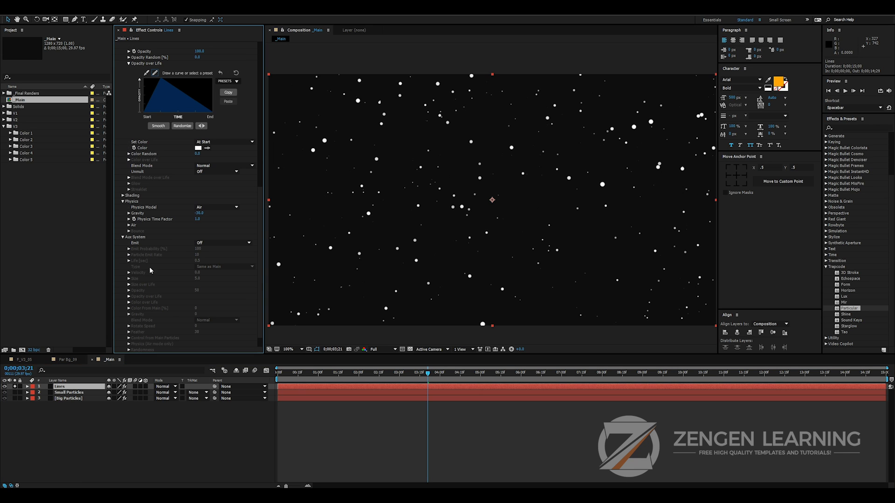
{"action": "left_click", "coordinate": [219, 242]}
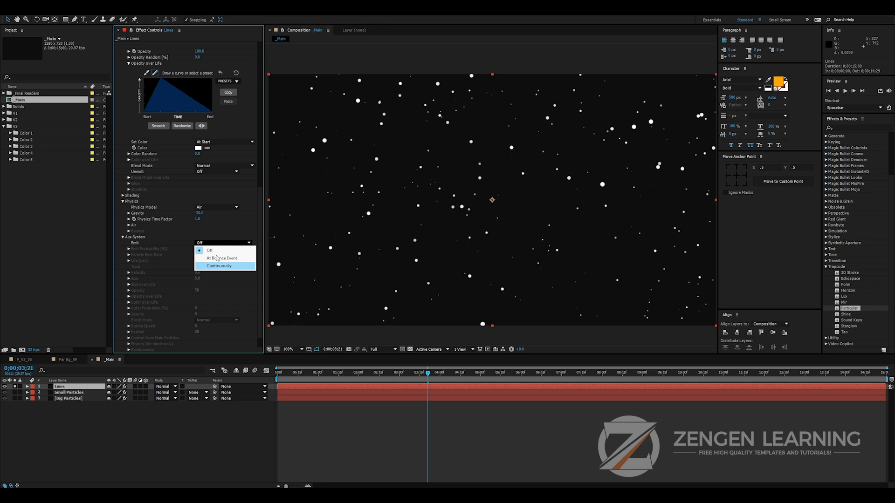
{"action": "left_click", "coordinate": [229, 222]}
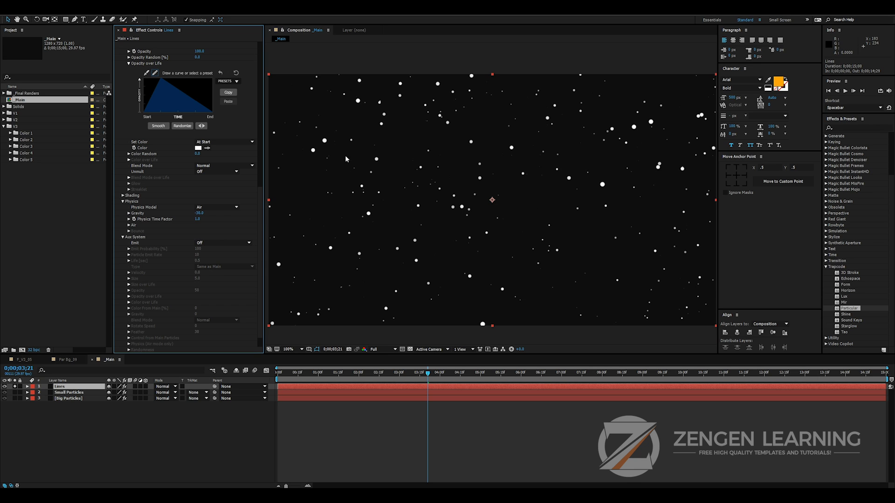
{"action": "key", "text": "period"}
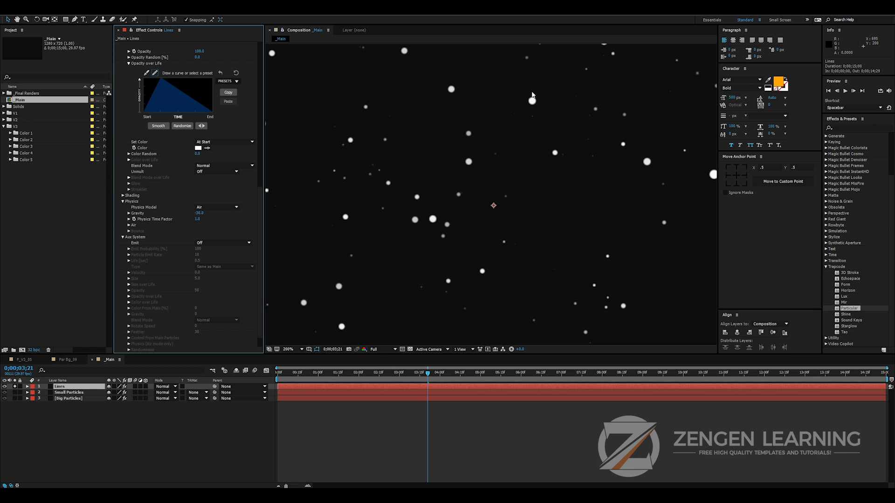
{"action": "key", "text": "comma"}
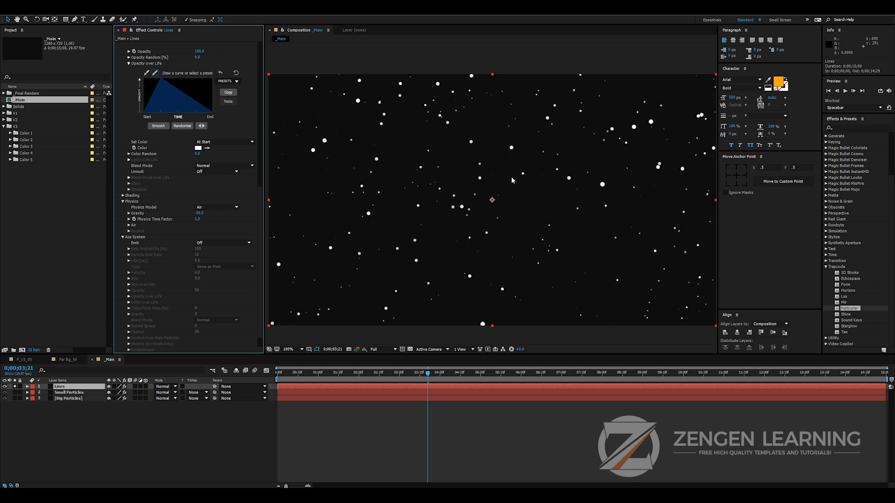
Set the Lines layer's Aux System Emit to Continuously and inspect the particle trails up close
{"action": "left_click", "coordinate": [204, 243]}
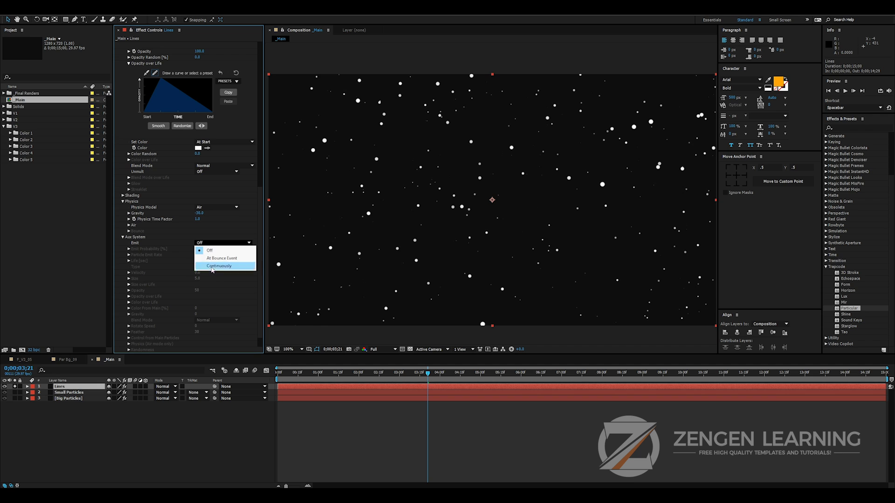
{"action": "left_click", "coordinate": [214, 266]}
{"action": "key", "text": "period"}
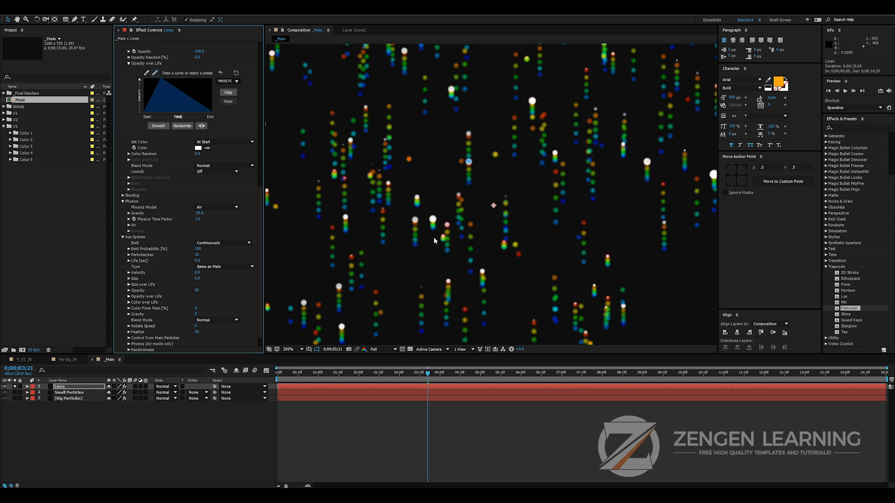
{"action": "key", "text": "comma"}
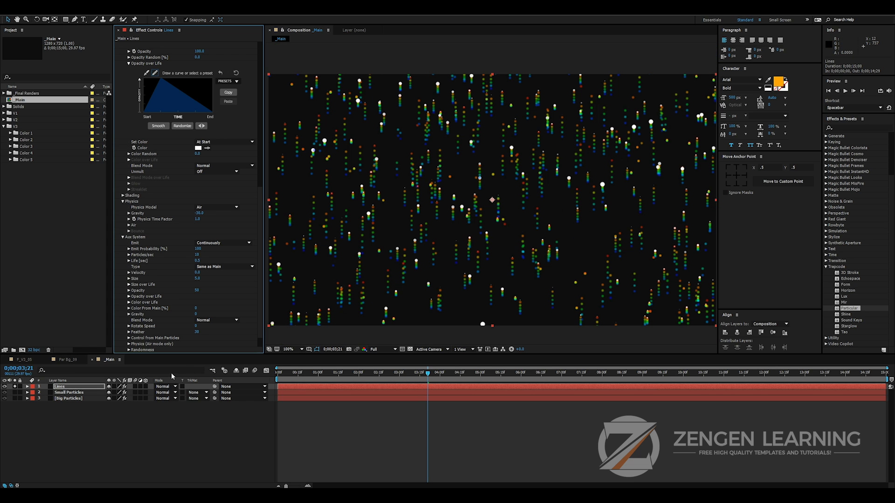
Set the Lines layer's Aux System Particles/sec to 100 to merge the trails into continuous lines
{"action": "scroll", "coordinate": [181, 284], "scroll_direction": "down", "scroll_amount": 1}
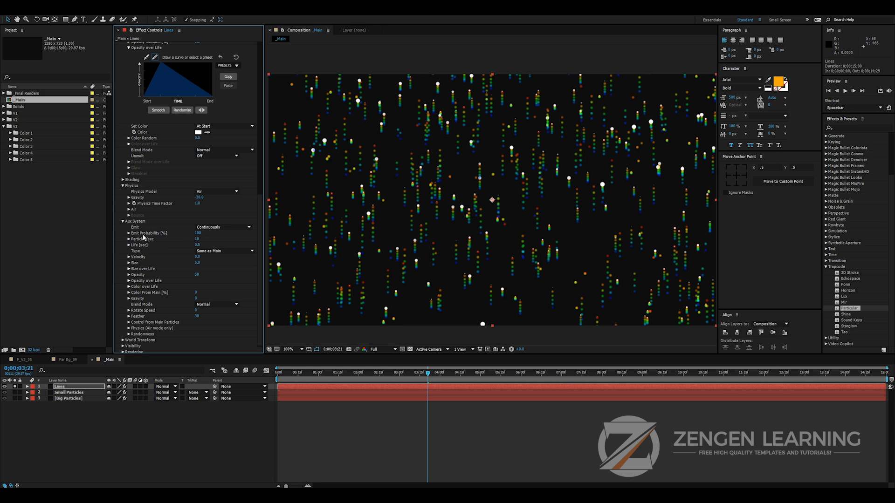
{"action": "scroll", "coordinate": [149, 270], "scroll_direction": "up", "scroll_amount": 10}
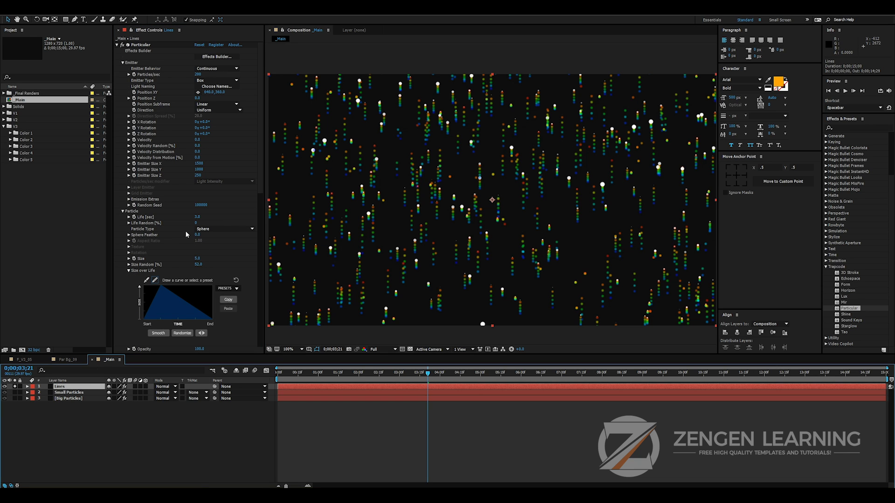
{"action": "scroll", "coordinate": [195, 245], "scroll_direction": "down", "scroll_amount": 10}
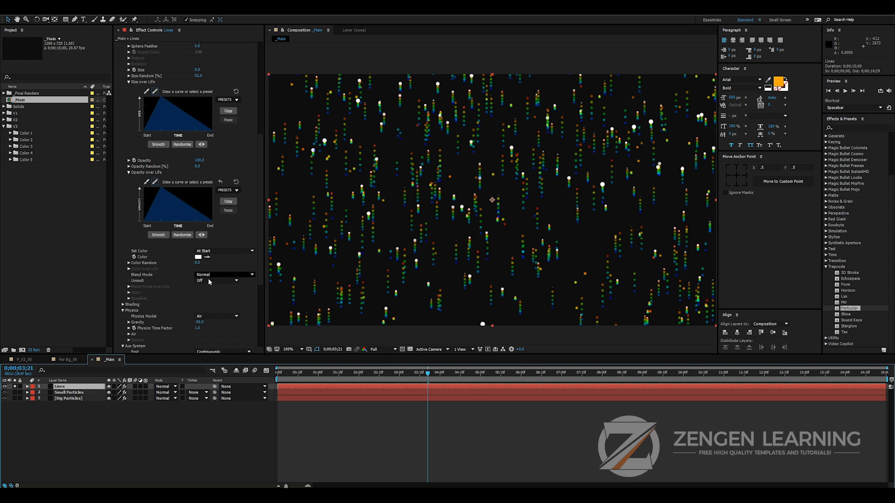
{"action": "scroll", "coordinate": [196, 287], "scroll_direction": "down", "scroll_amount": 1}
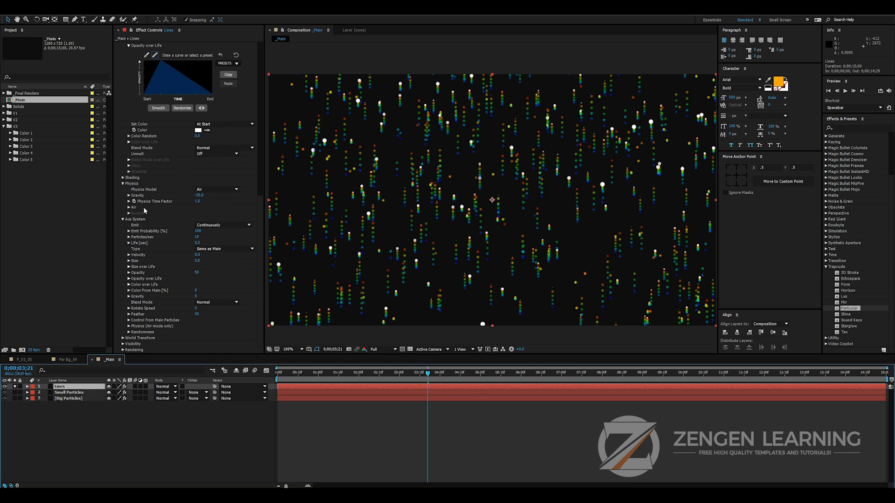
{"action": "left_click", "coordinate": [198, 236]}
{"action": "type", "text": "100"}
{"action": "key", "text": "Return"}
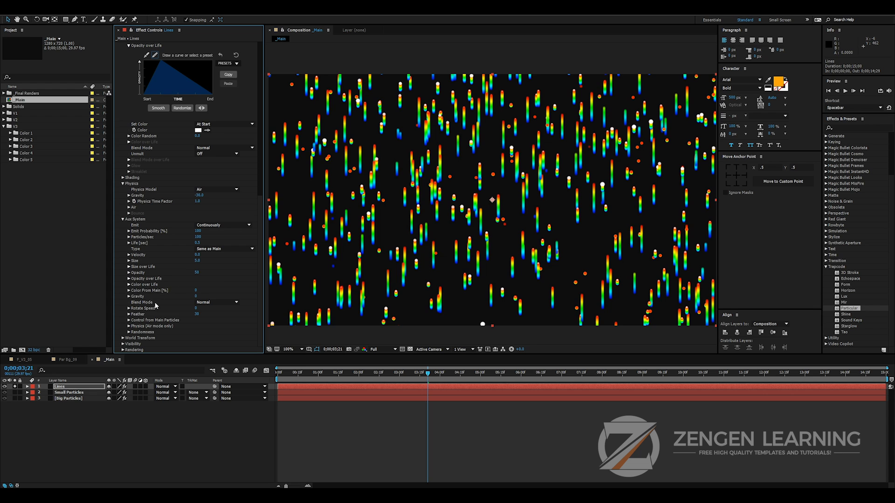
Set the Lines layer's Aux System Gravity to 300 and preview the stretched trails
{"action": "left_click", "coordinate": [194, 296]}
{"action": "type", "text": "350"}
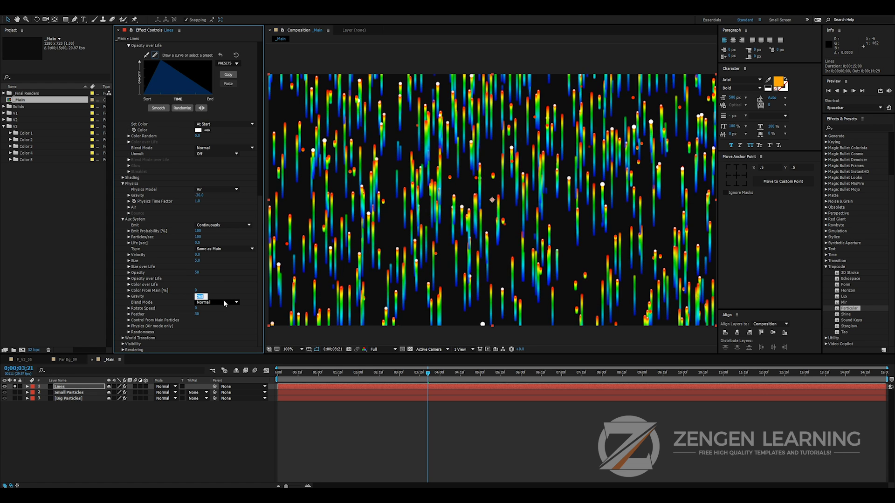
{"action": "key", "text": "Return"}
{"action": "key", "text": "space"}
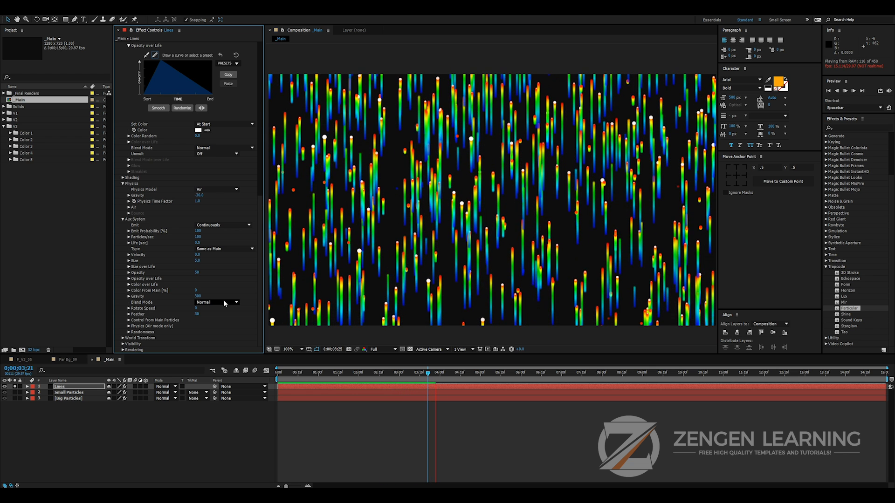
{"action": "key", "text": "space"}
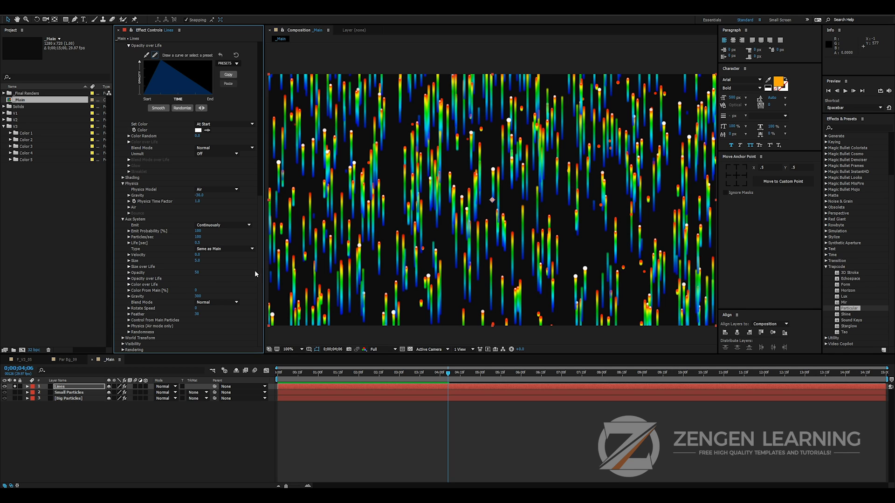
Set the Lines layer's Aux System Color From Main to 100% so the trails inherit the main particle color
{"action": "key", "text": "period"}
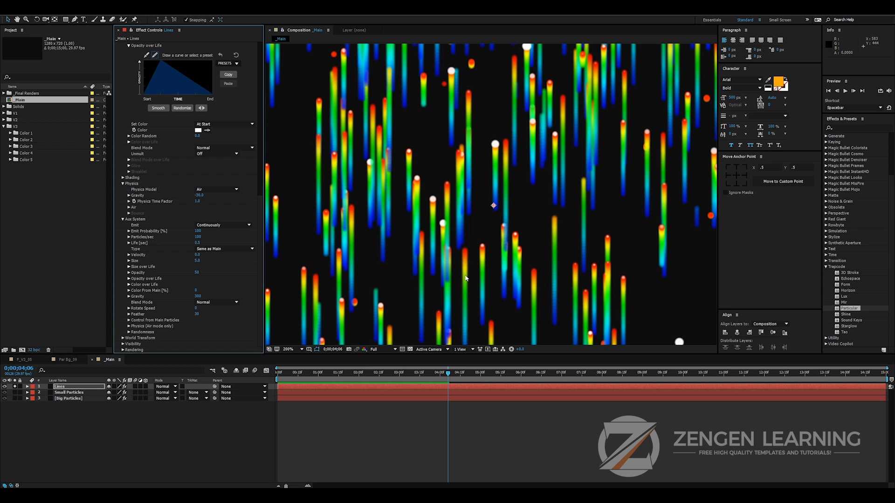
{"action": "key", "text": "comma"}
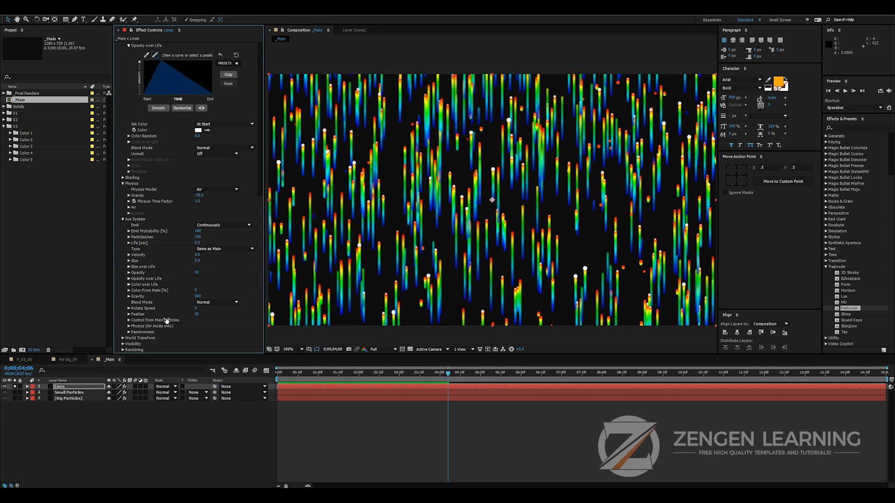
{"action": "left_click", "coordinate": [129, 285]}
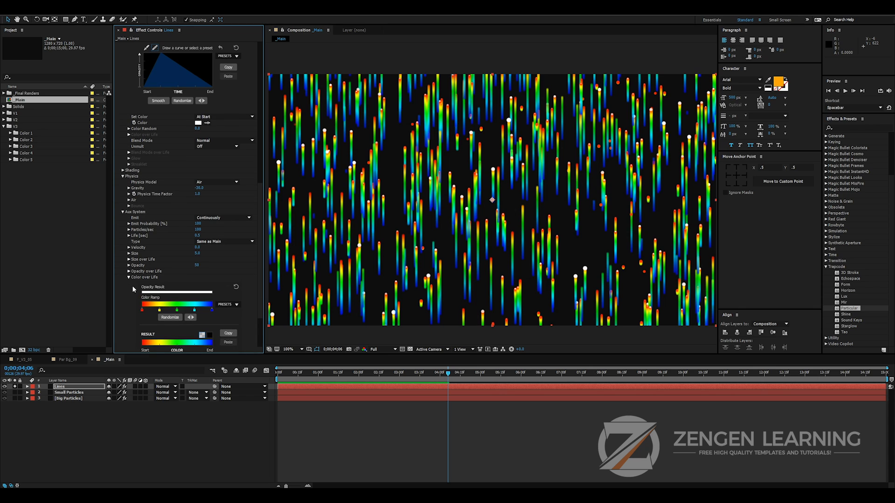
{"action": "left_click", "coordinate": [129, 278]}
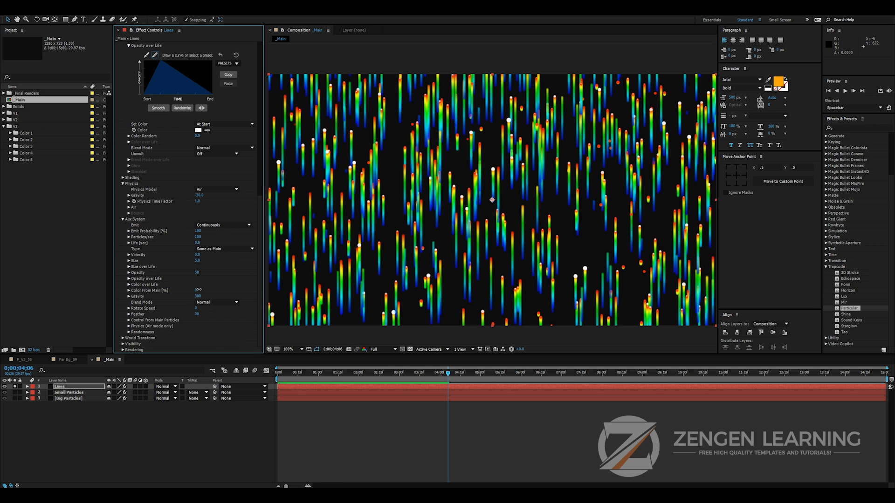
{"action": "left_click_drag", "start_coordinate": [208, 290], "coordinate": [251, 284]}
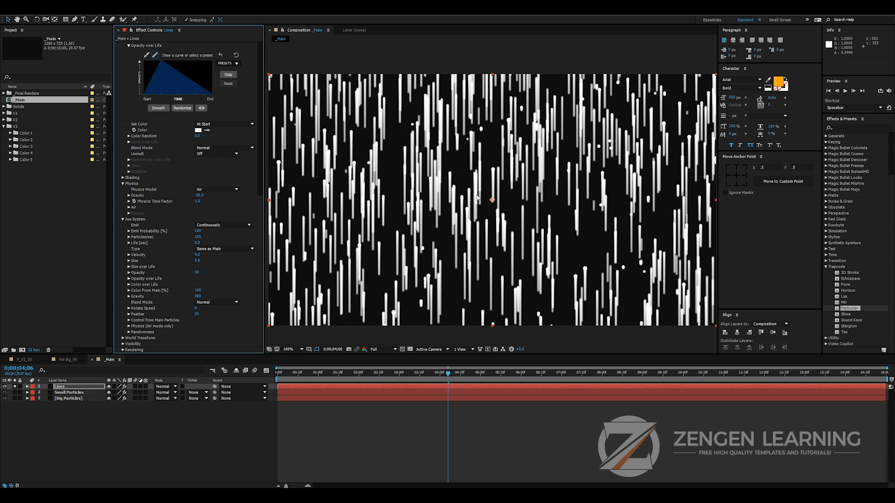
Set the Lines layer's main particle Color to red (E70000)
{"action": "scroll", "coordinate": [186, 210], "scroll_direction": "up", "scroll_amount": 3}
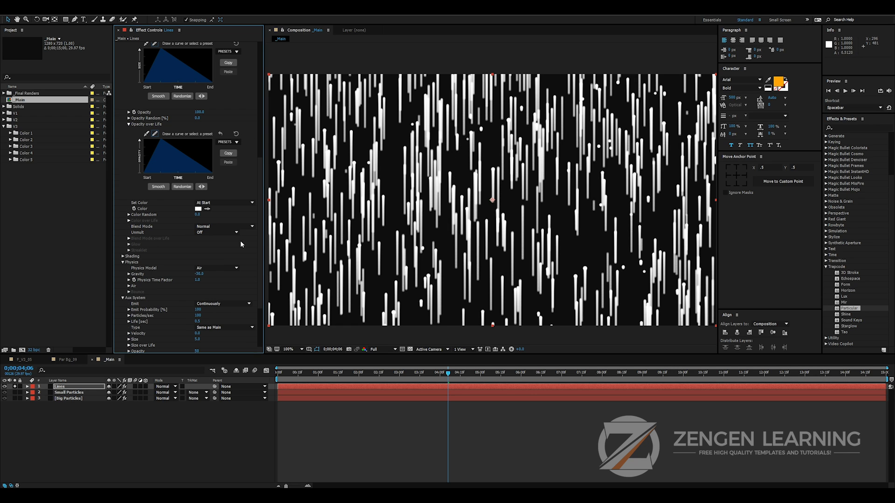
{"action": "scroll", "coordinate": [163, 161], "scroll_direction": "up", "scroll_amount": 6}
{"action": "scroll", "coordinate": [161, 154], "scroll_direction": "up", "scroll_amount": 3}
{"action": "scroll", "coordinate": [161, 230], "scroll_direction": "down", "scroll_amount": 6}
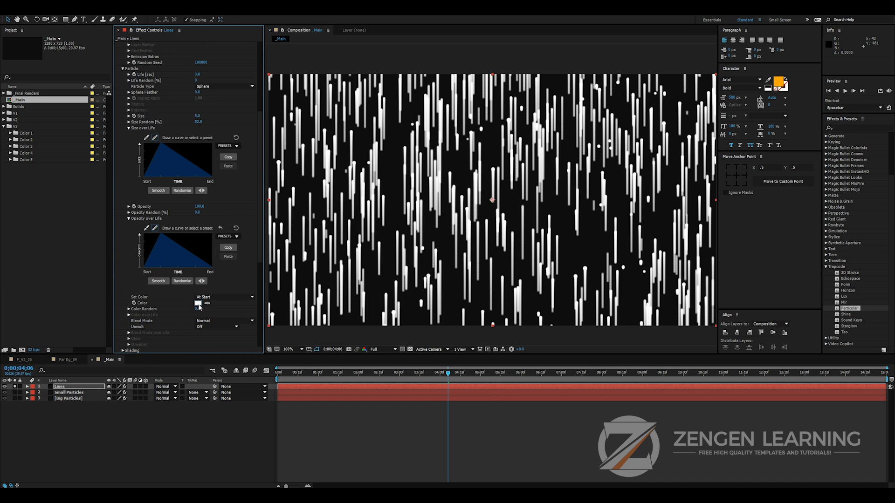
{"action": "left_click", "coordinate": [199, 304]}
{"action": "left_click_drag", "start_coordinate": [182, 252], "coordinate": [224, 233]}
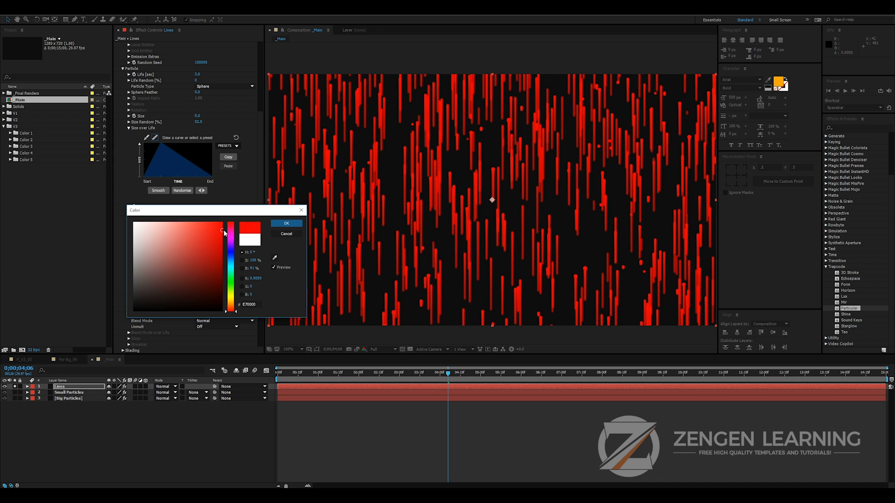
{"action": "left_click", "coordinate": [286, 224]}
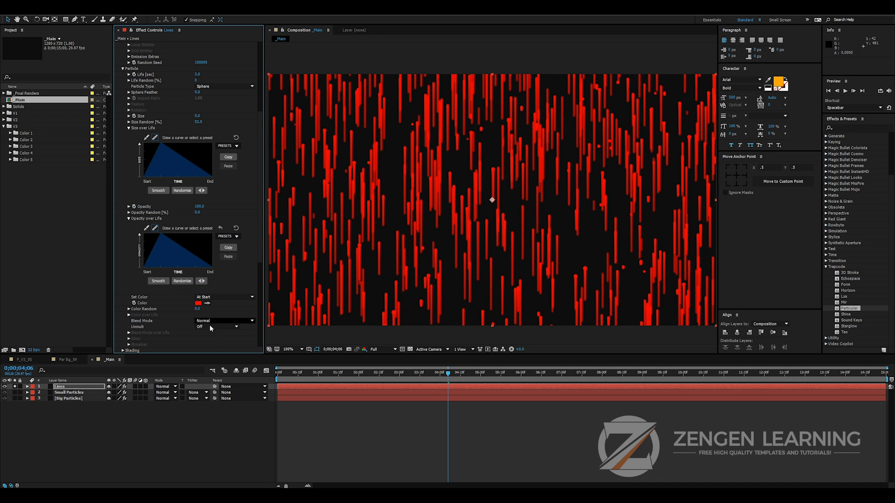
Set the Lines layer's particle Blend Mode to Add and its Set Color option to Over Life
{"action": "left_click", "coordinate": [210, 321]}
{"action": "left_click", "coordinate": [211, 336]}
{"action": "left_click", "coordinate": [217, 297]}
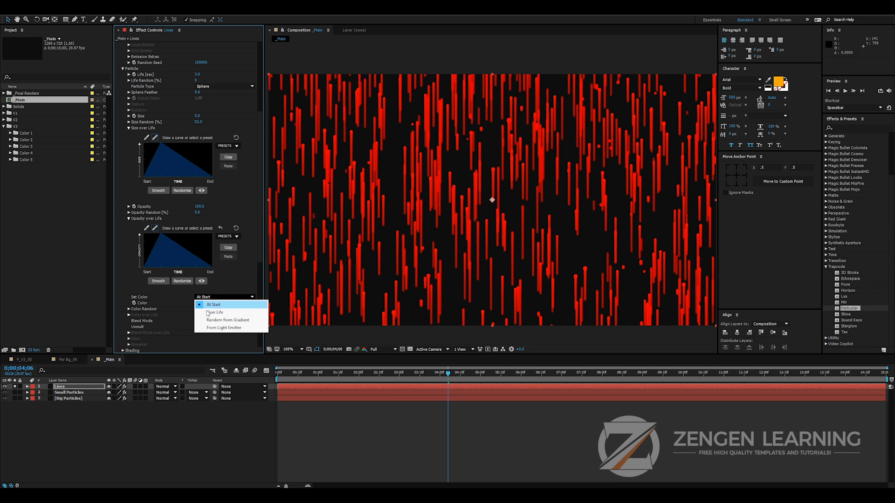
{"action": "left_click", "coordinate": [207, 313]}
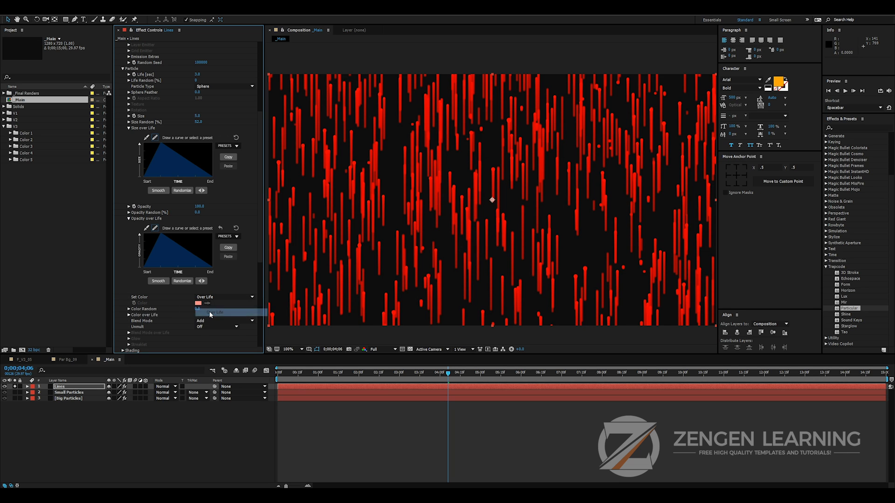
Apply the white-cyan-blue gradient preset to the Lines layer's particle Color over Life
{"action": "left_click", "coordinate": [128, 316]}
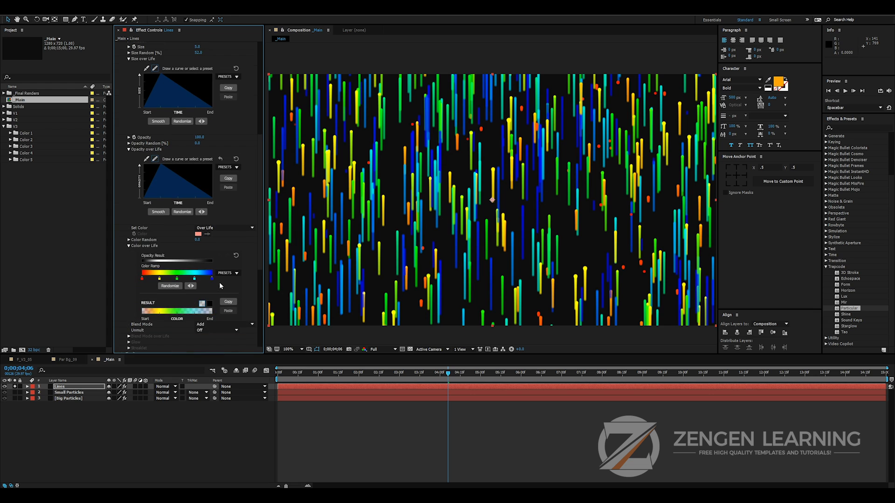
{"action": "left_click", "coordinate": [229, 275]}
{"action": "left_click", "coordinate": [229, 294]}
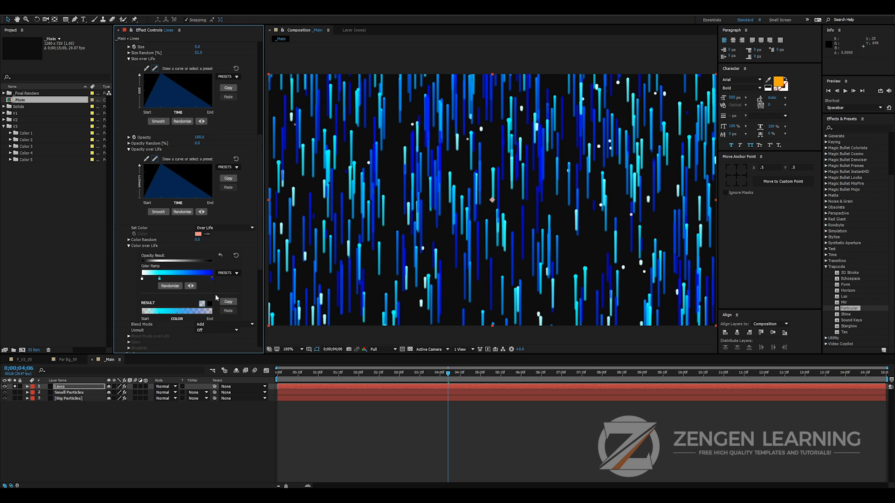
Apply the quick-rise, slow-fade preset to the Aux System's Opacity over Life and lower the Aux System Opacity
{"action": "scroll", "coordinate": [215, 294], "scroll_direction": "down", "scroll_amount": 5}
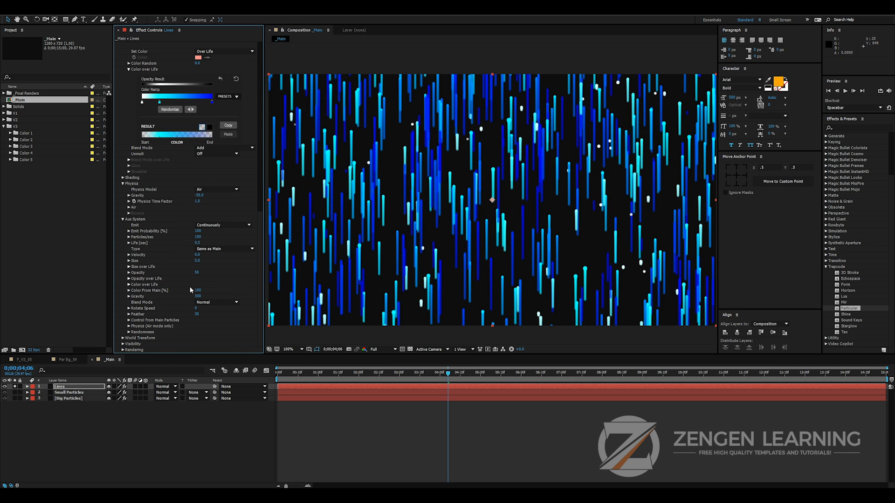
{"action": "left_click", "coordinate": [128, 278]}
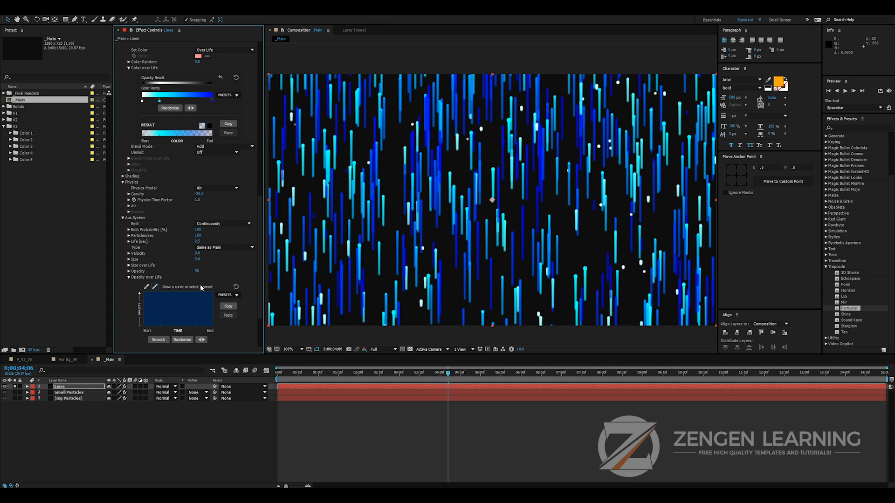
{"action": "left_click", "coordinate": [232, 298]}
{"action": "left_click", "coordinate": [234, 321]}
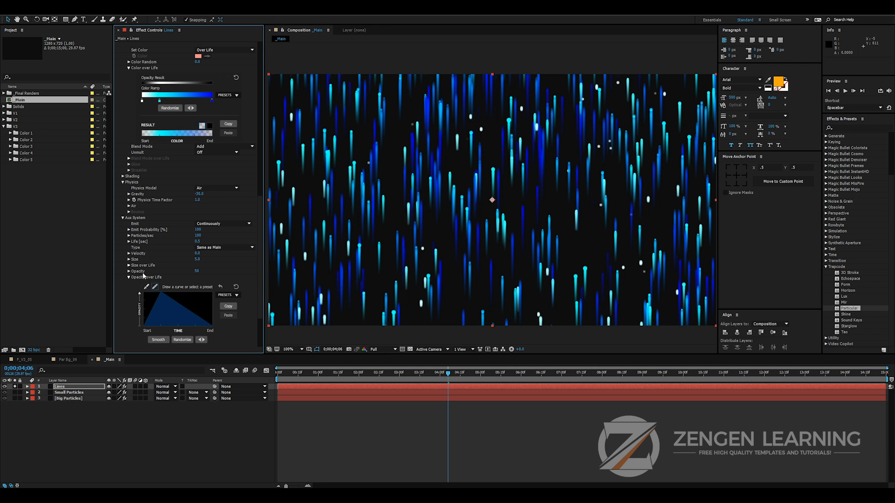
{"action": "mouse_move", "coordinate": [194, 273]}
{"action": "left_mouse_down"}
{"action": "mouse_move", "coordinate": [182, 274]}
{"action": "mouse_move", "coordinate": [203, 274]}
{"action": "left_mouse_up"}
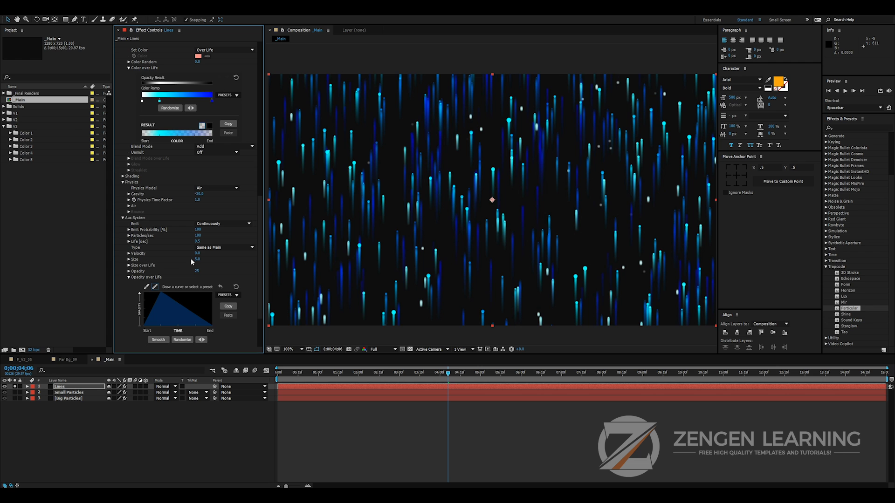
Set the Lines layer's Aux System Size to 2 and adjust the Life value under its Randomness settings
{"action": "left_click_drag", "start_coordinate": [194, 260], "coordinate": [191, 260]}
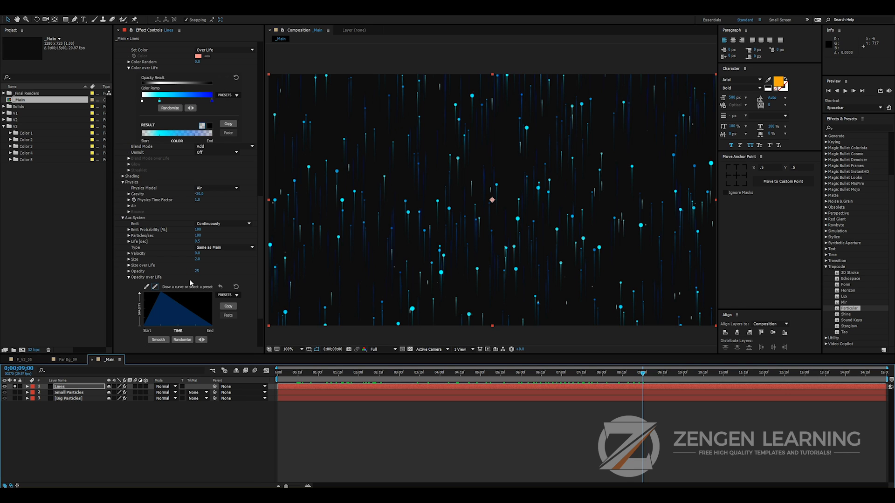
{"action": "scroll", "coordinate": [190, 326], "scroll_direction": "down", "scroll_amount": 3}
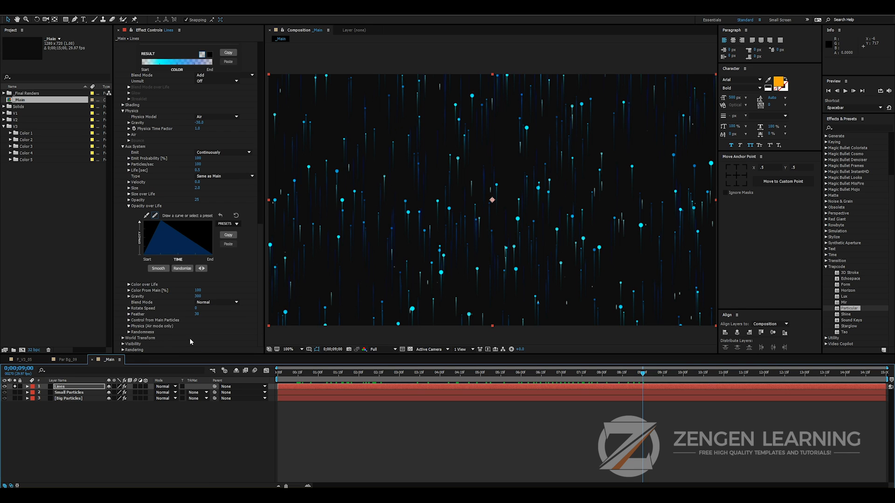
{"action": "left_click", "coordinate": [129, 333]}
{"action": "scroll", "coordinate": [212, 342], "scroll_direction": "down", "scroll_amount": 1}
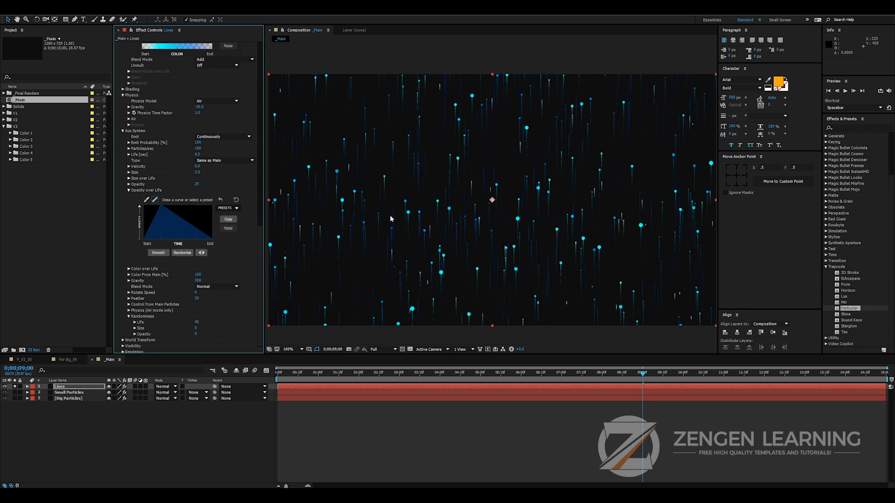
{"action": "key", "text": "period"}
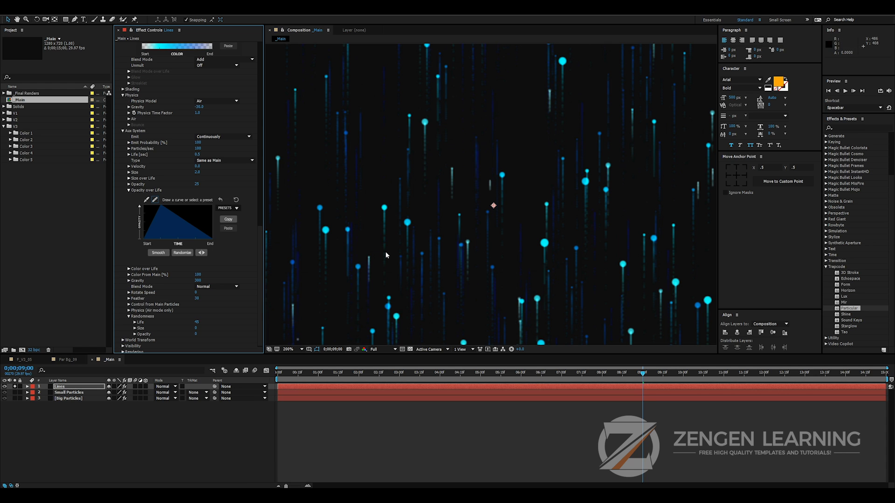
{"action": "key", "text": "comma"}
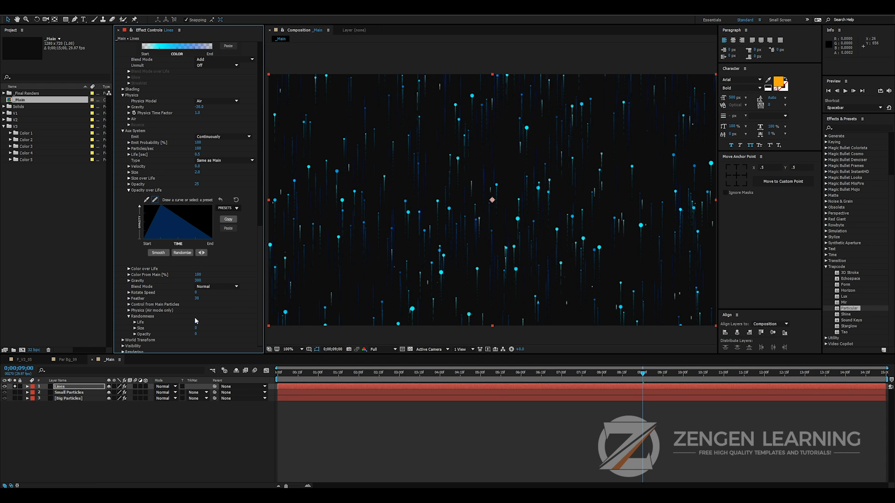
{"action": "left_click_drag", "start_coordinate": [198, 322], "coordinate": [174, 323]}
Set the Lines layer's main particle Life to 10 seconds and preview the trails, inspecting them up close
{"action": "scroll", "coordinate": [186, 233], "scroll_direction": "up", "scroll_amount": 15}
{"action": "left_click_drag", "start_coordinate": [198, 218], "coordinate": [392, 275]}
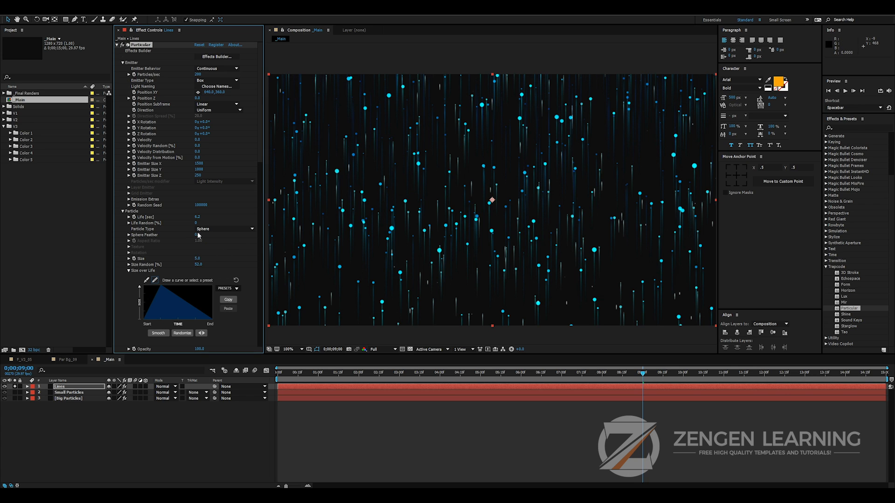
{"action": "left_click", "coordinate": [197, 216]}
{"action": "type", "text": "10"}
{"action": "key", "text": "Return"}
{"action": "key", "text": "space"}
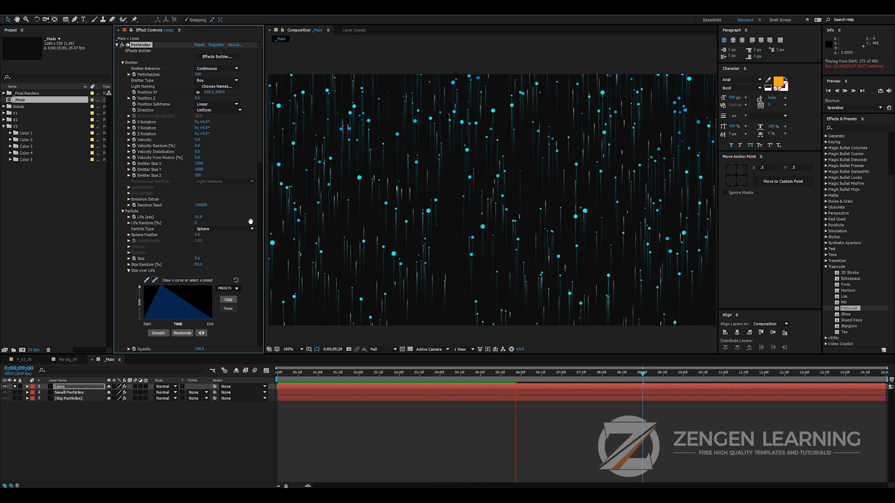
{"action": "key", "text": "space"}
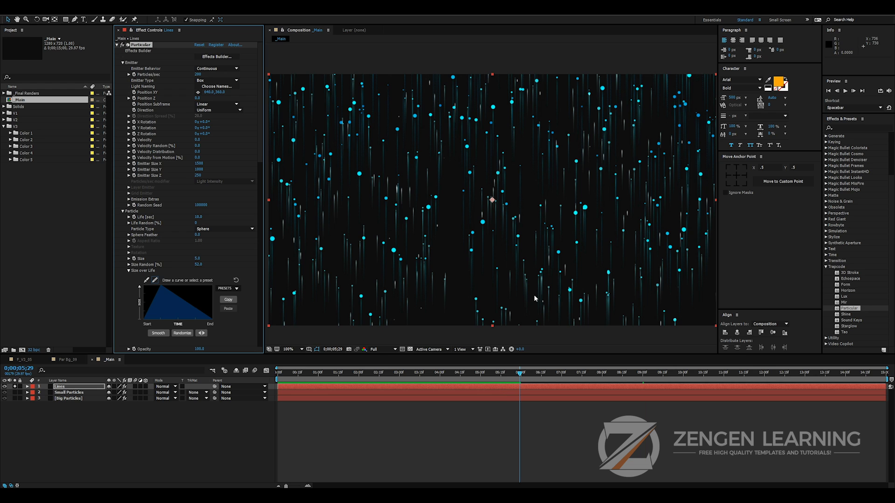
{"action": "key", "text": "period"}
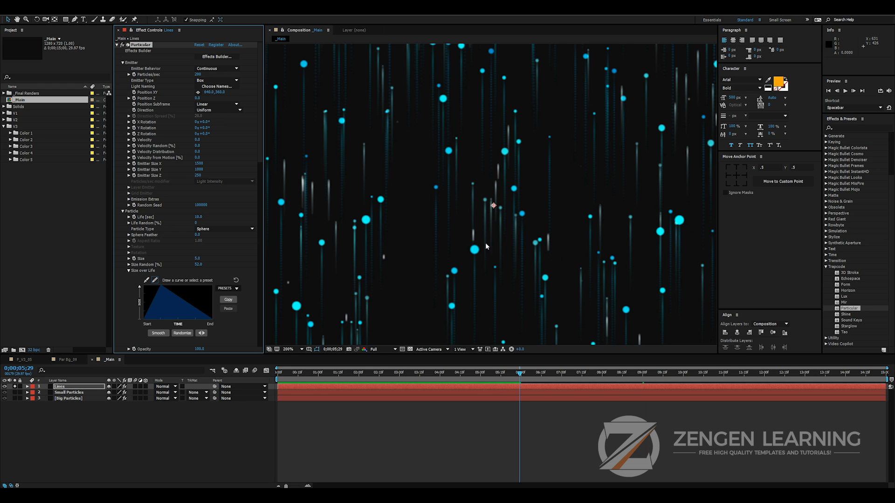
{"action": "key", "text": "comma"}
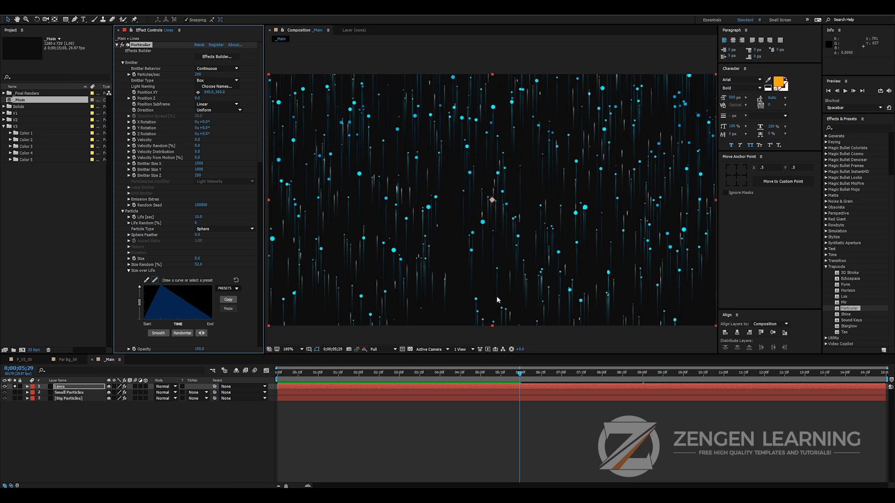
Compare the Lines layer with the other particle layers and set its main particle Size to 2
{"action": "left_click", "coordinate": [15, 386]}
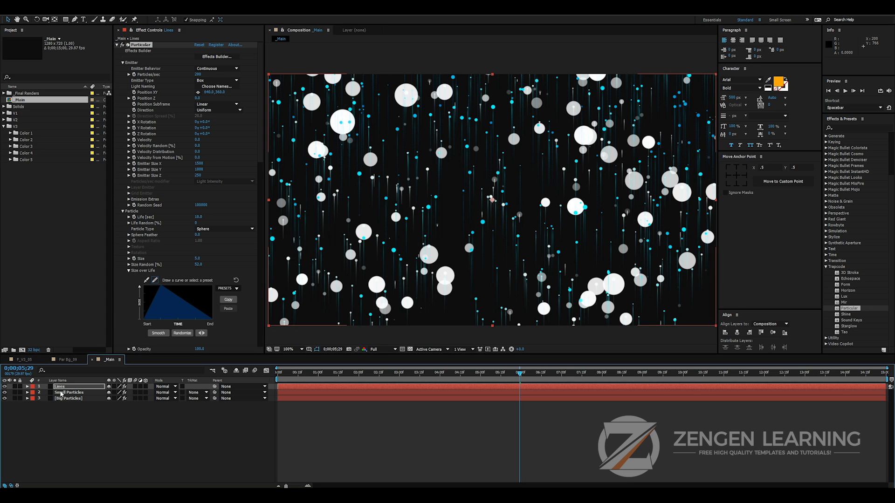
{"action": "left_click", "coordinate": [16, 387]}
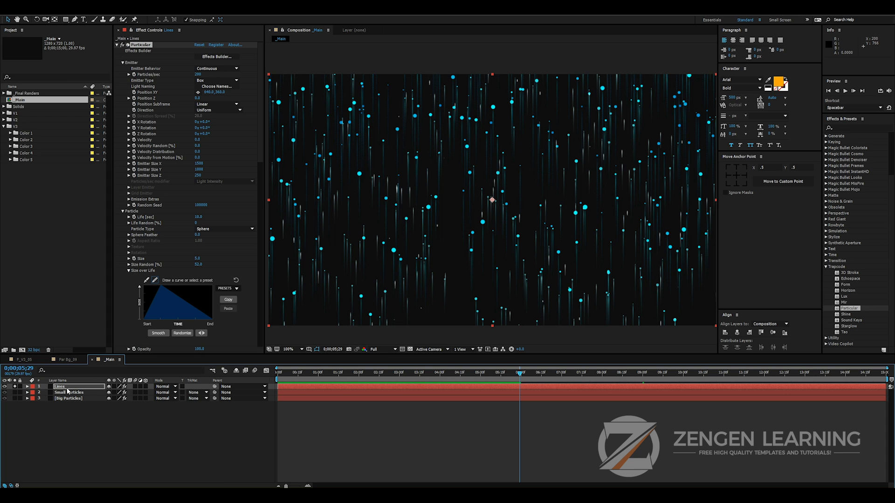
{"action": "key", "text": "period"}
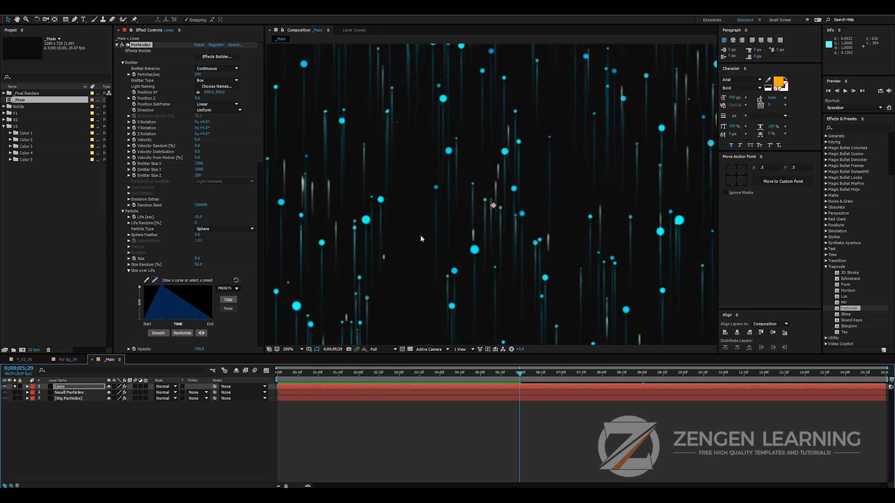
{"action": "left_click", "coordinate": [133, 213]}
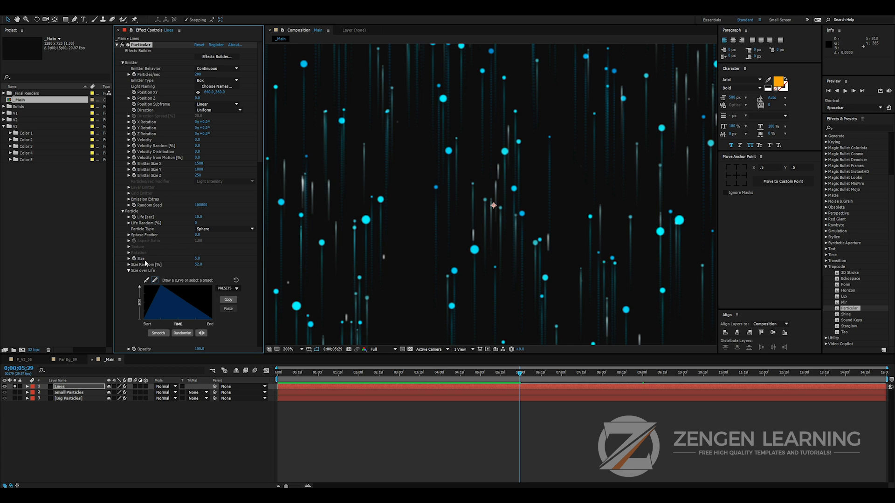
{"action": "left_click", "coordinate": [197, 258]}
{"action": "type", "text": "2"}
{"action": "key", "text": "Return"}
{"action": "key", "text": "comma"}
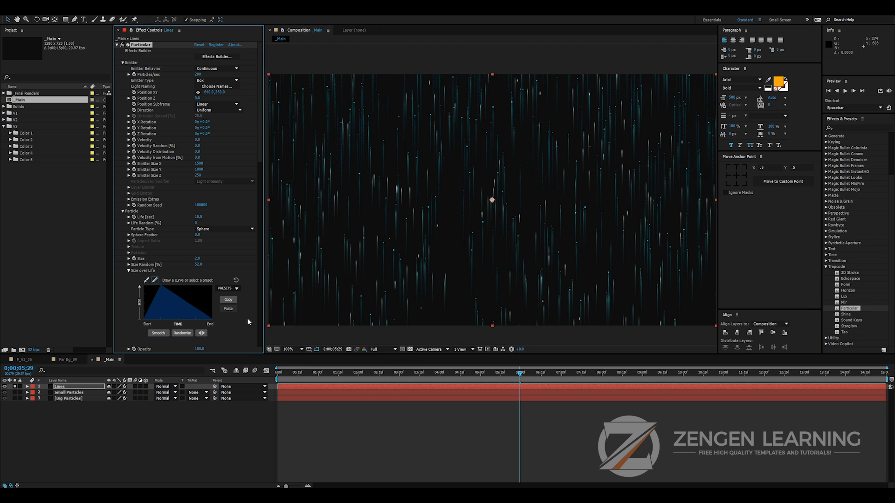
Unsolo the Lines layer, keep its Set Color at Over Life, and copy its white-to-blue Color over Life gradient
{"action": "left_click", "coordinate": [14, 386]}
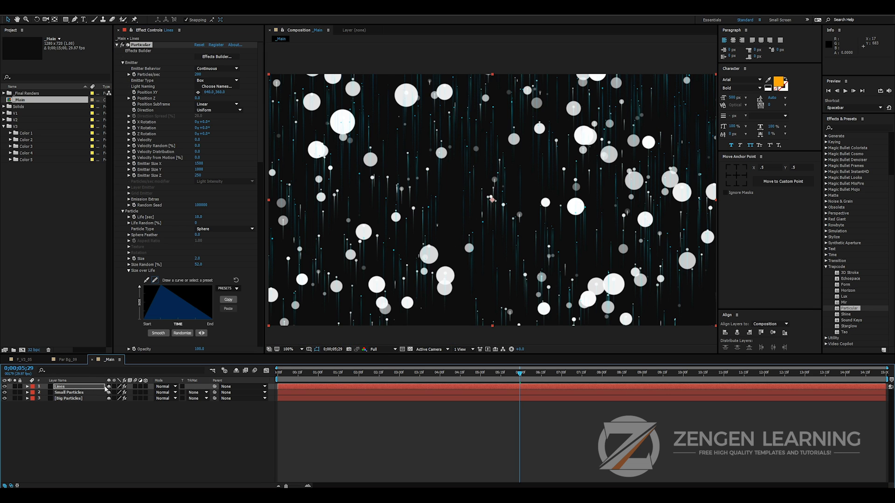
{"action": "left_click", "coordinate": [98, 389]}
{"action": "scroll", "coordinate": [197, 269], "scroll_direction": "down", "scroll_amount": 2}
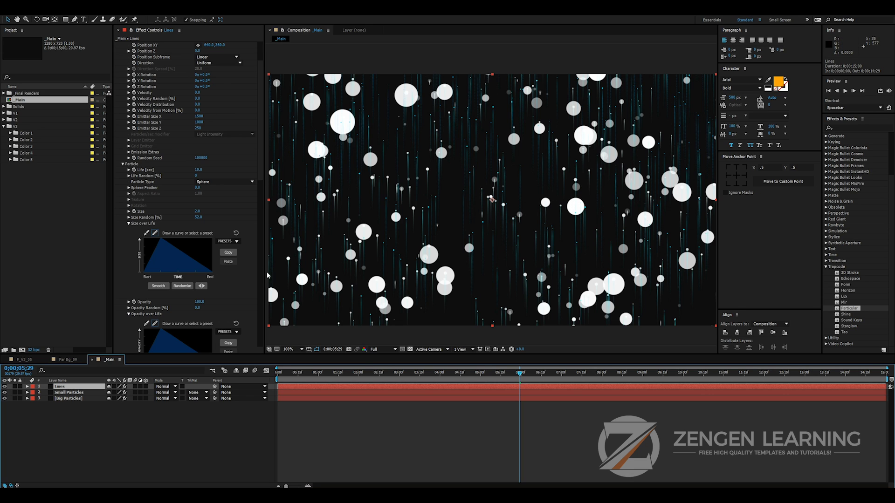
{"action": "scroll", "coordinate": [240, 272], "scroll_direction": "down", "scroll_amount": 7}
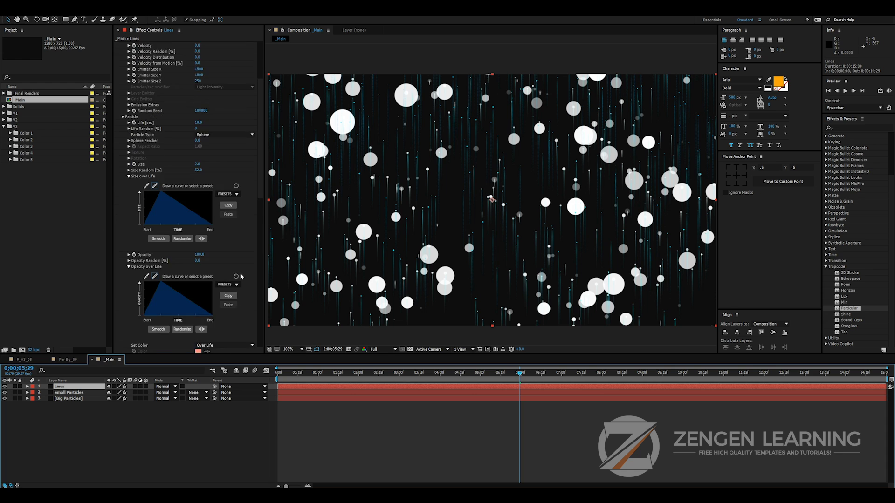
{"action": "scroll", "coordinate": [203, 277], "scroll_direction": "up", "scroll_amount": 8}
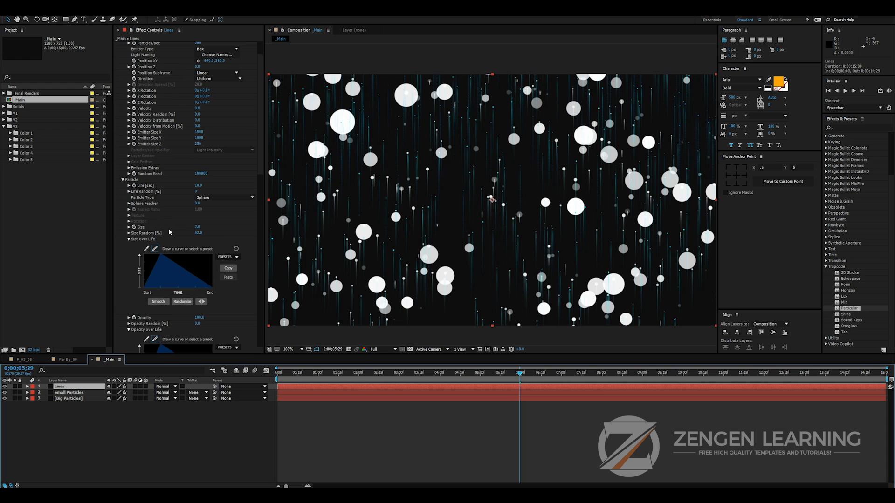
{"action": "scroll", "coordinate": [163, 250], "scroll_direction": "down", "scroll_amount": 8}
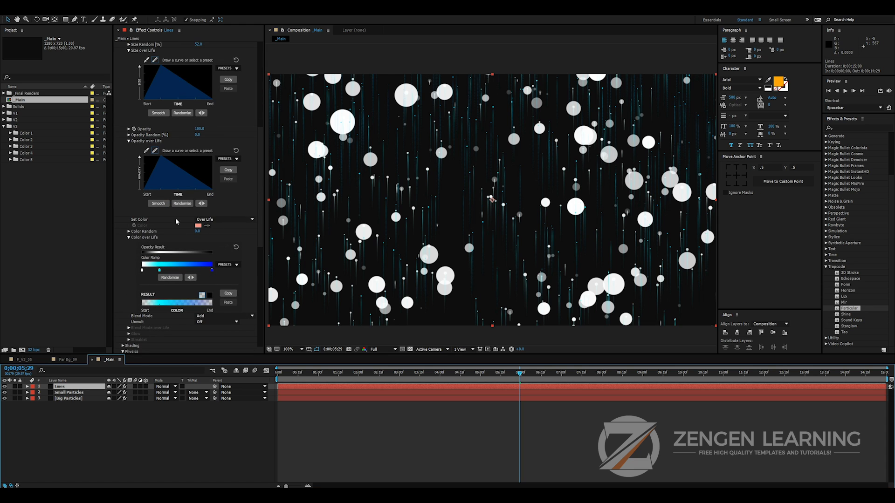
{"action": "left_click", "coordinate": [208, 219]}
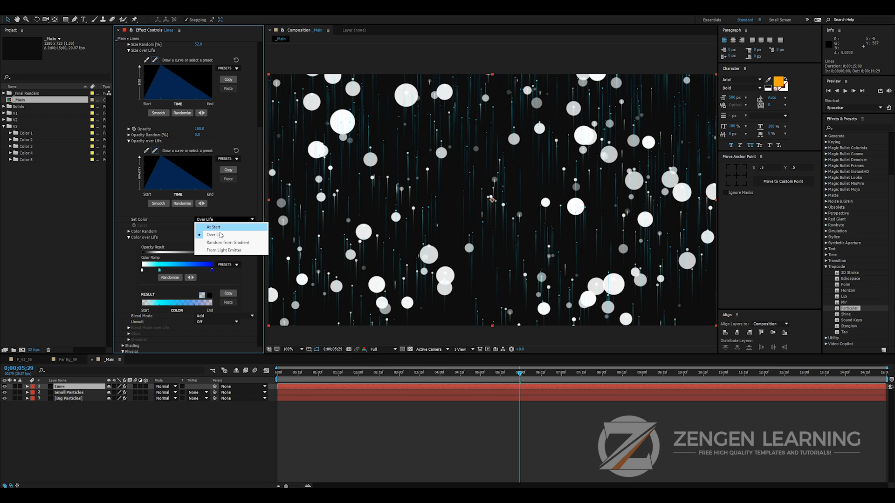
{"action": "left_click", "coordinate": [221, 234]}
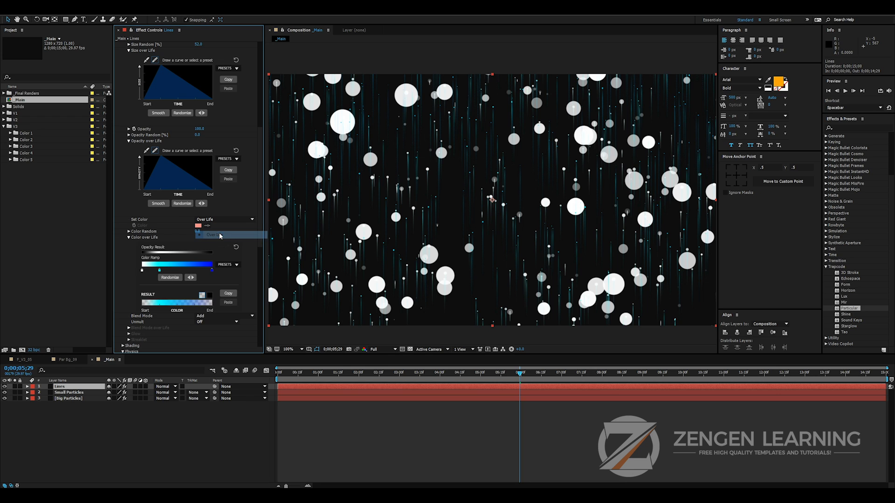
{"action": "left_click", "coordinate": [236, 265]}
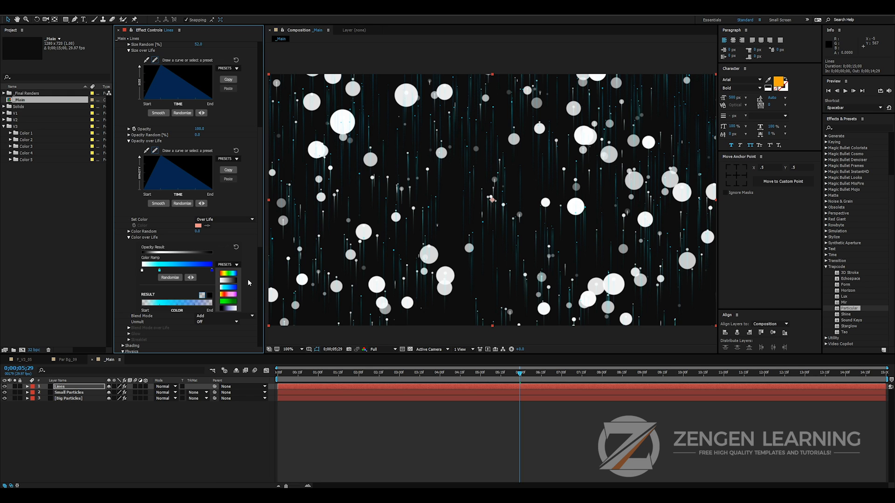
{"action": "left_click", "coordinate": [236, 265]}
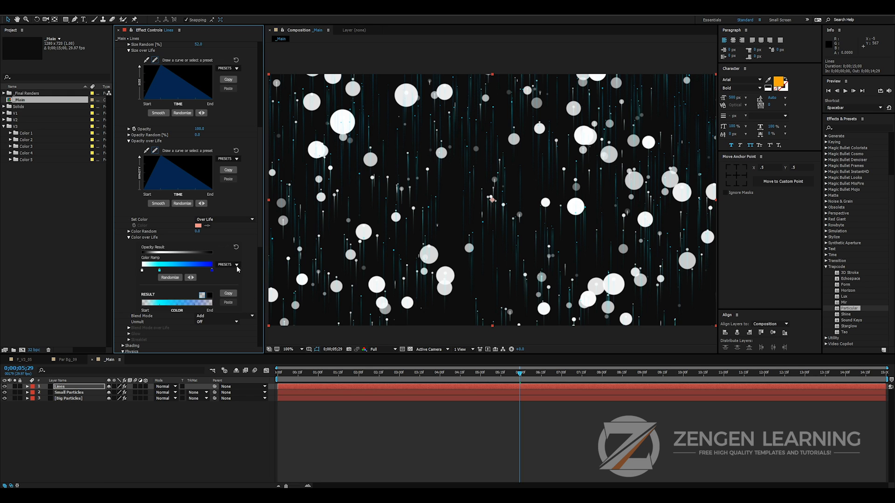
{"action": "left_click", "coordinate": [227, 294]}
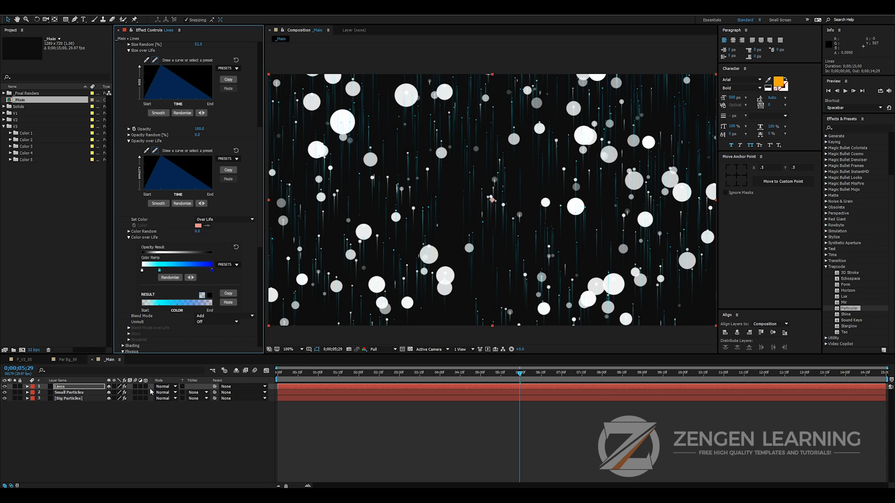
Set the Small Particles layer's Set Color to Over Life and paste the copied gradient into its Color over Life
{"action": "left_click", "coordinate": [79, 393]}
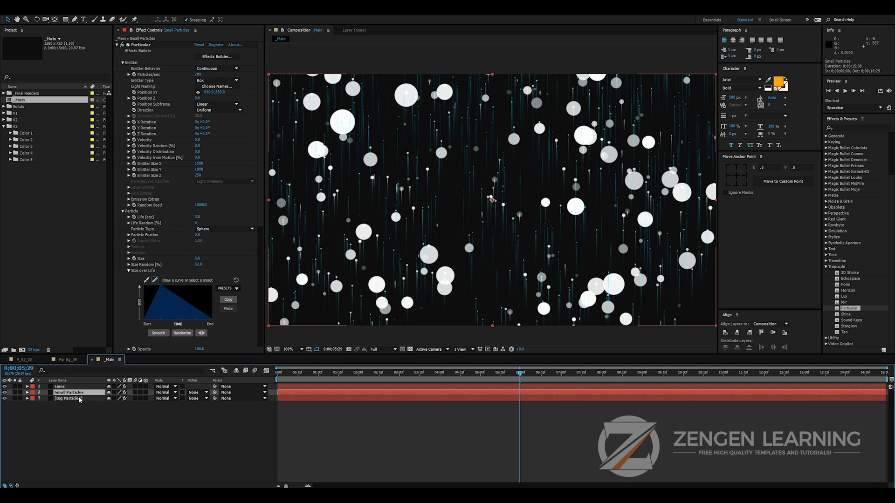
{"action": "scroll", "coordinate": [199, 257], "scroll_direction": "down", "scroll_amount": 5}
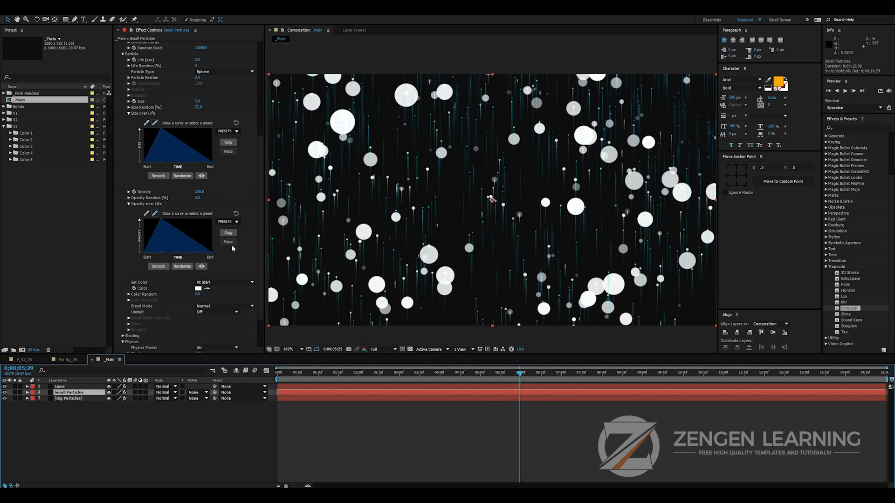
{"action": "scroll", "coordinate": [166, 293], "scroll_direction": "down", "scroll_amount": 1}
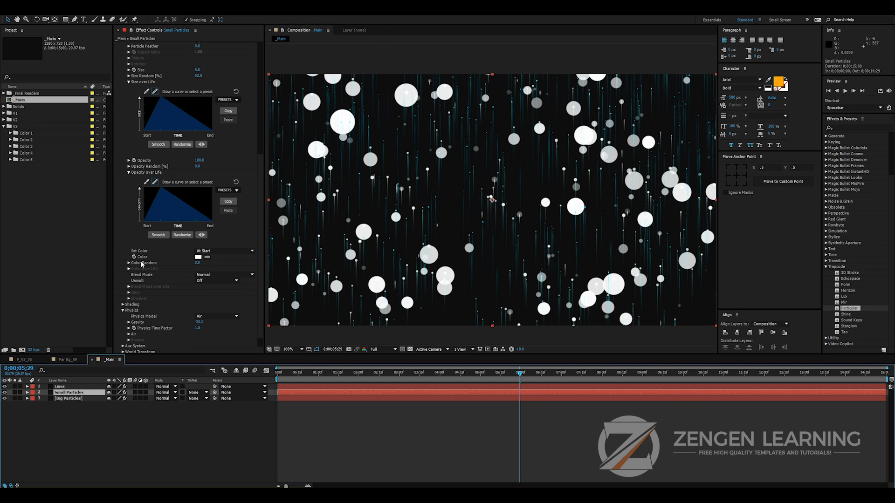
{"action": "left_click", "coordinate": [205, 251]}
{"action": "left_click", "coordinate": [206, 265]}
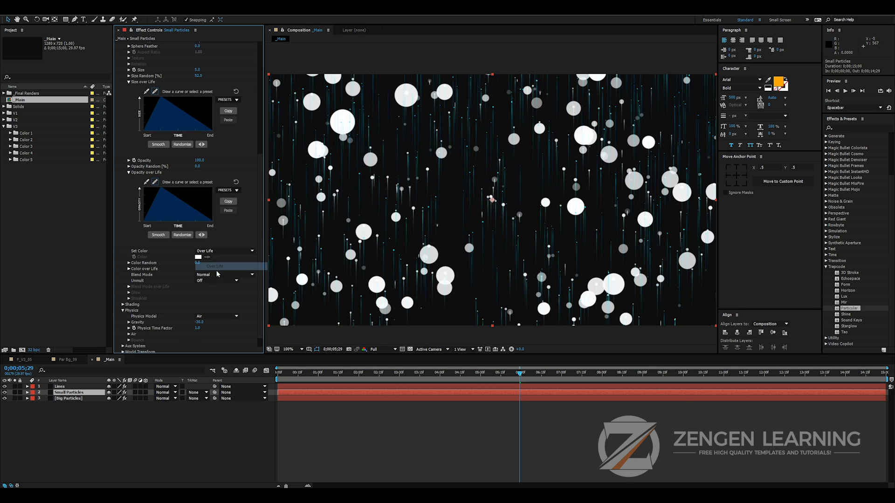
{"action": "left_click", "coordinate": [129, 269]}
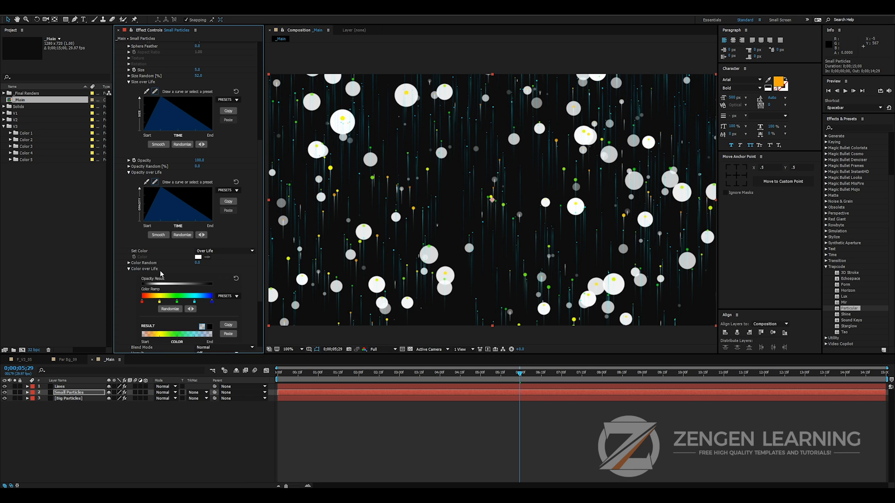
{"action": "left_click", "coordinate": [231, 336]}
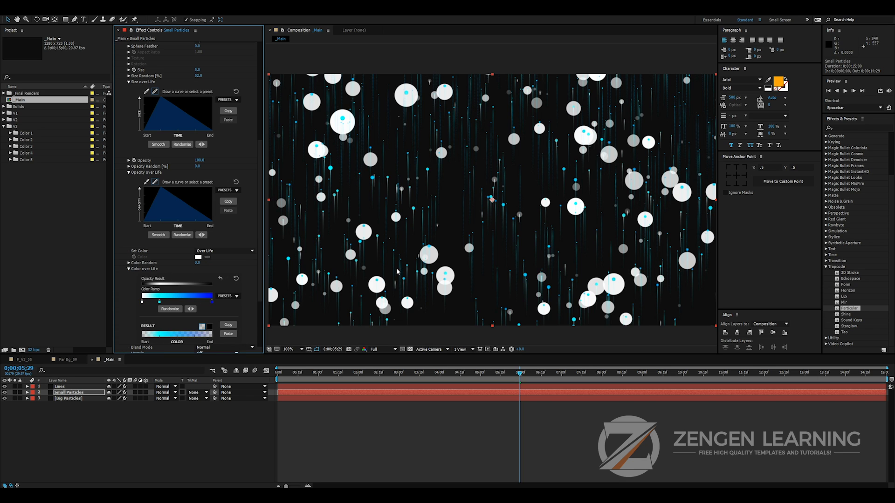
Set the Big Particles layer's Set Color to Over Life and paste the same white-to-blue gradient into it
{"action": "left_click", "coordinate": [79, 399]}
{"action": "scroll", "coordinate": [243, 297], "scroll_direction": "down", "scroll_amount": 5}
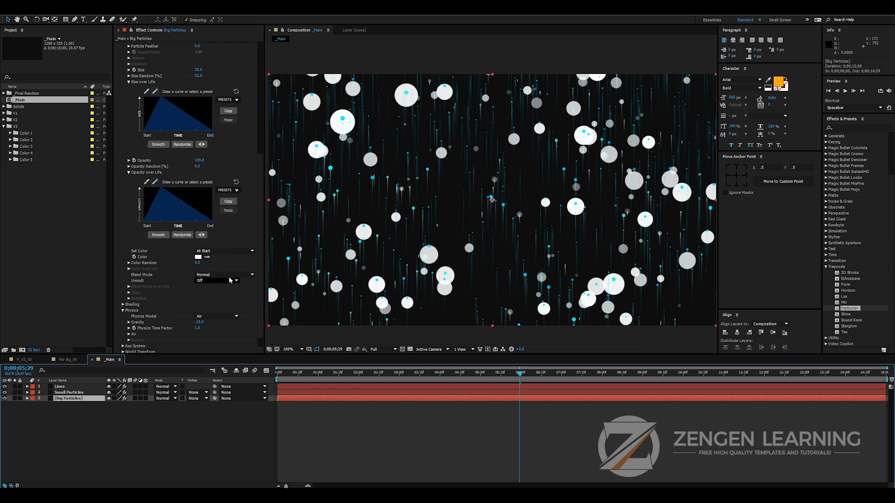
{"action": "left_click", "coordinate": [224, 250]}
{"action": "left_click", "coordinate": [219, 266]}
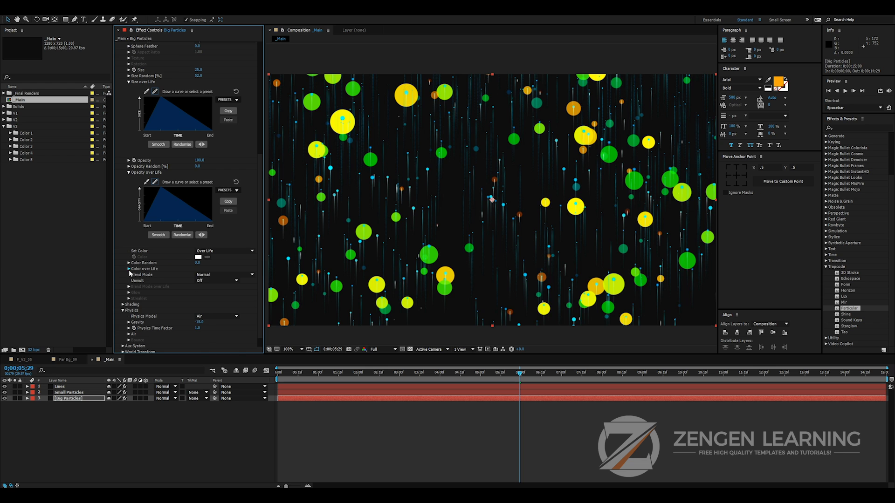
{"action": "left_click", "coordinate": [129, 269]}
{"action": "left_click", "coordinate": [227, 334]}
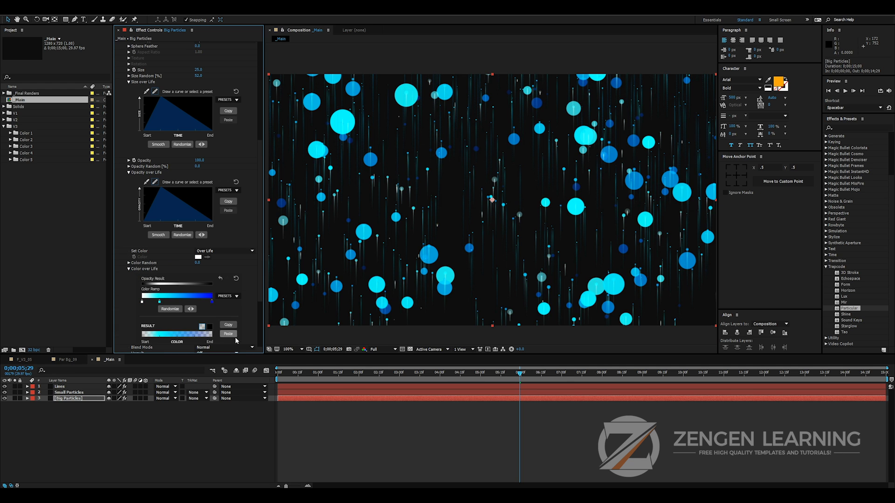
Preview the colored particles, then set the Big Particles layer's Size to 15 and Particles/sec to 175
{"action": "left_click_drag", "start_coordinate": [311, 373], "coordinate": [498, 379]}
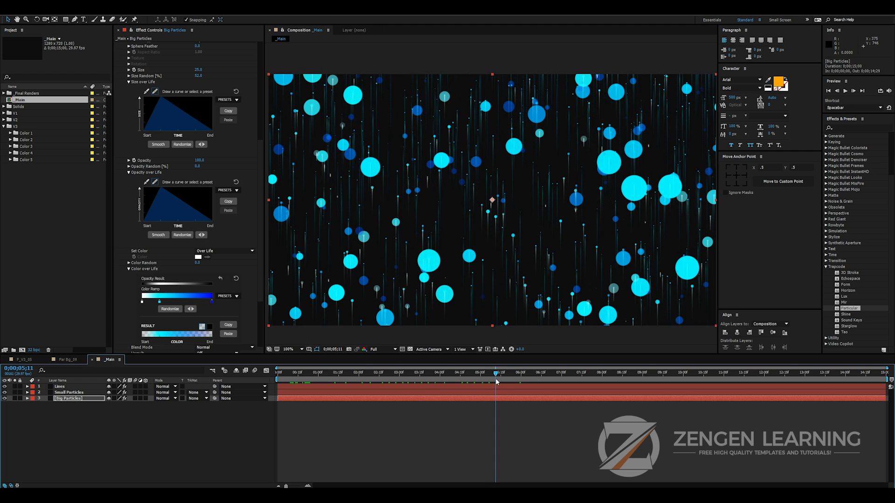
{"action": "left_click", "coordinate": [529, 429]}
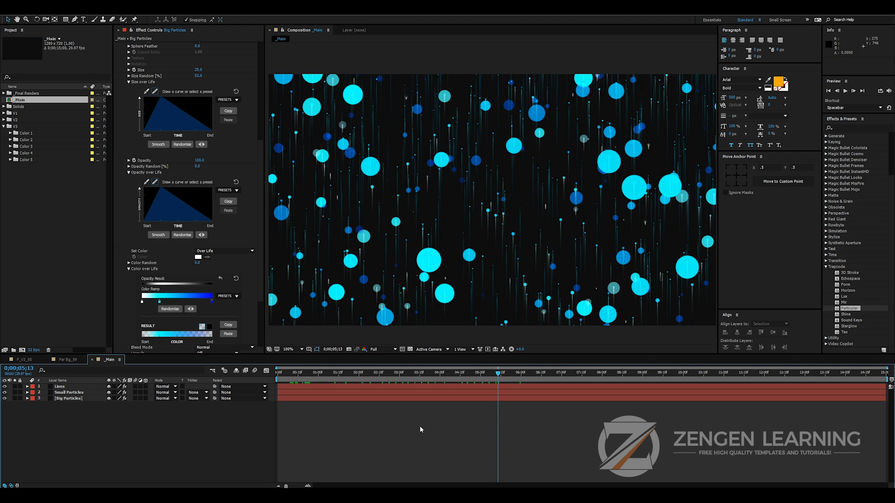
{"action": "left_click", "coordinate": [460, 301]}
{"action": "scroll", "coordinate": [256, 202], "scroll_direction": "up", "scroll_amount": 8}
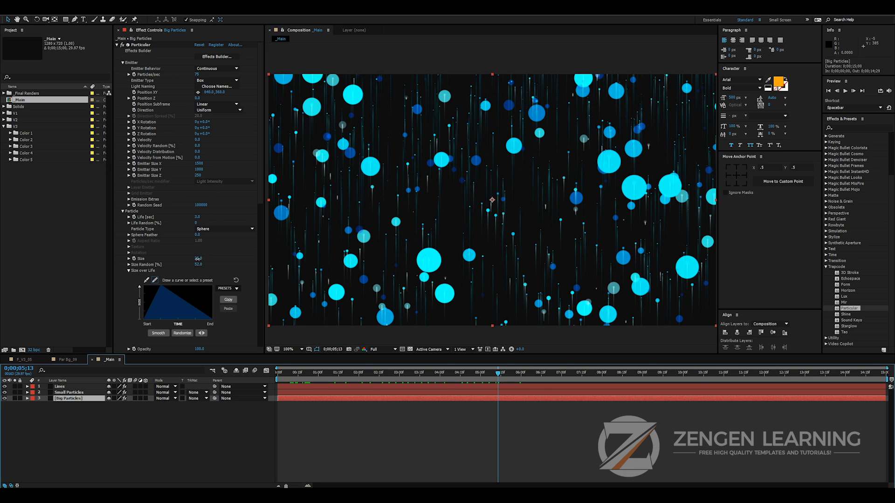
{"action": "left_click_drag", "start_coordinate": [197, 259], "coordinate": [217, 262]}
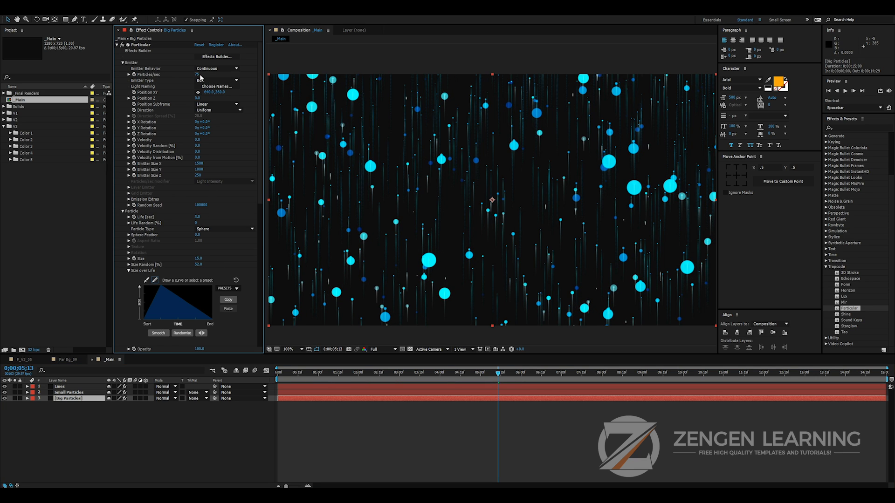
{"action": "left_click_drag", "start_coordinate": [199, 76], "coordinate": [246, 76]}
{"action": "key", "text": "space"}
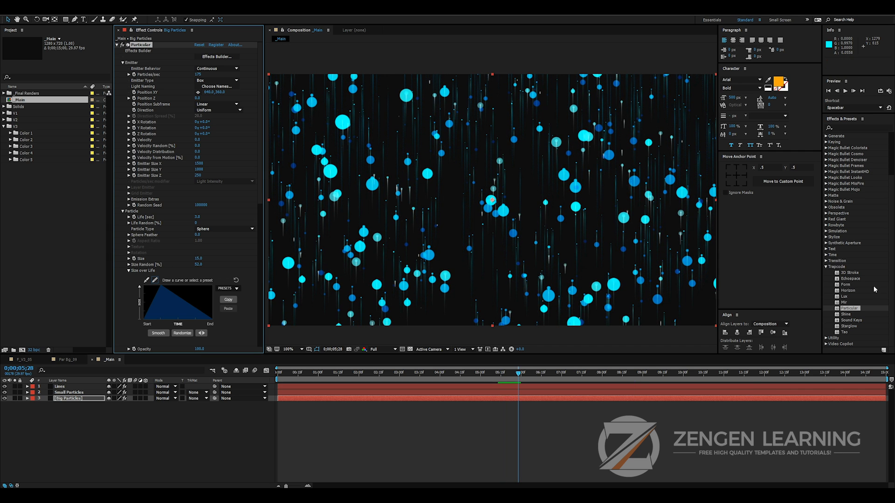
Apply Gaussian Blur to the Lines layer with Blurriness at about 5.2
{"action": "left_click", "coordinate": [846, 128]}
{"action": "type", "text": "gau"}
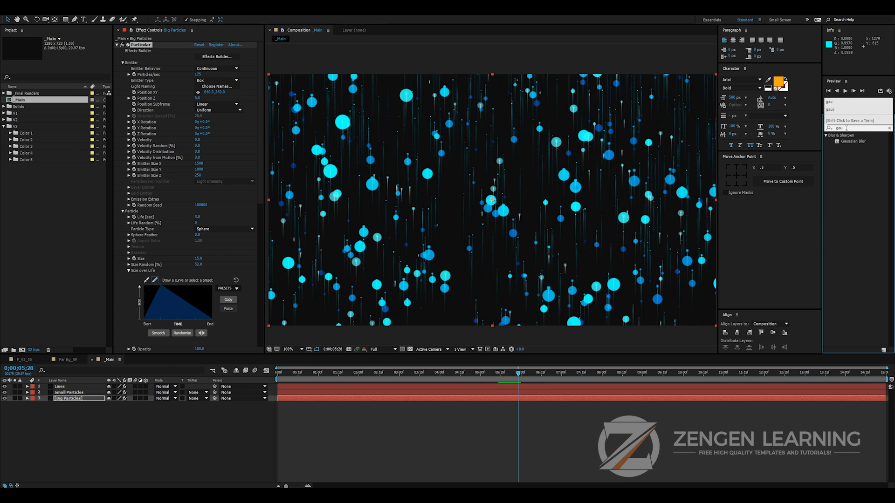
{"action": "left_click_drag", "start_coordinate": [855, 143], "coordinate": [85, 389]}
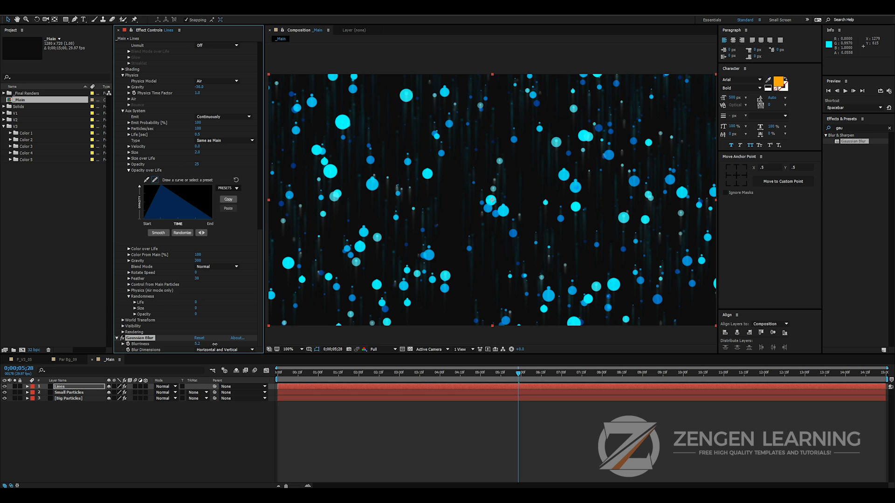
Check the Lines layer's Particular settings in the Par Bg_09 composition and return to the _Main composition
{"action": "left_click", "coordinate": [98, 366]}
{"action": "key", "text": "ctrl+z"}
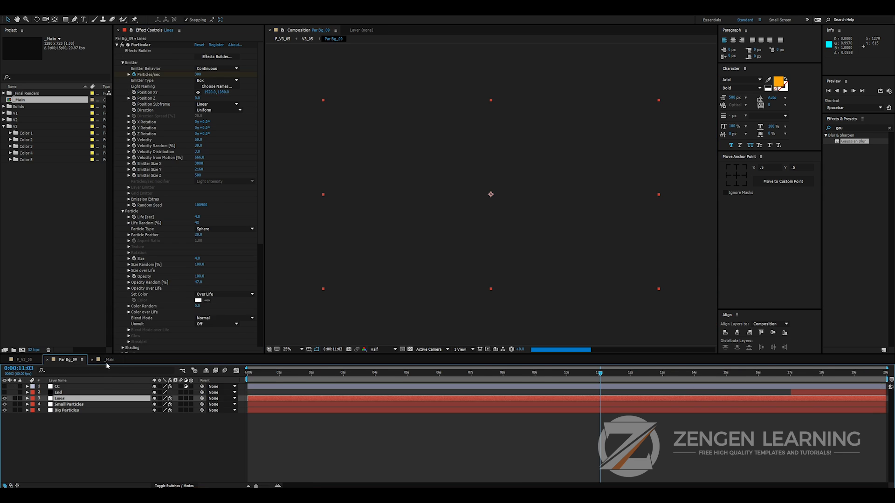
{"action": "scroll", "coordinate": [513, 274], "scroll_direction": "down", "scroll_amount": 2}
{"action": "scroll", "coordinate": [513, 274], "scroll_direction": "up", "scroll_amount": 2}
{"action": "left_click", "coordinate": [103, 363]}
Create a new solid named BG and send it behind all the particle layers
{"action": "left_click", "coordinate": [109, 438]}
{"action": "key", "text": "ctrl+y"}
{"action": "type", "text": "BG"}
{"action": "left_click", "coordinate": [468, 310]}
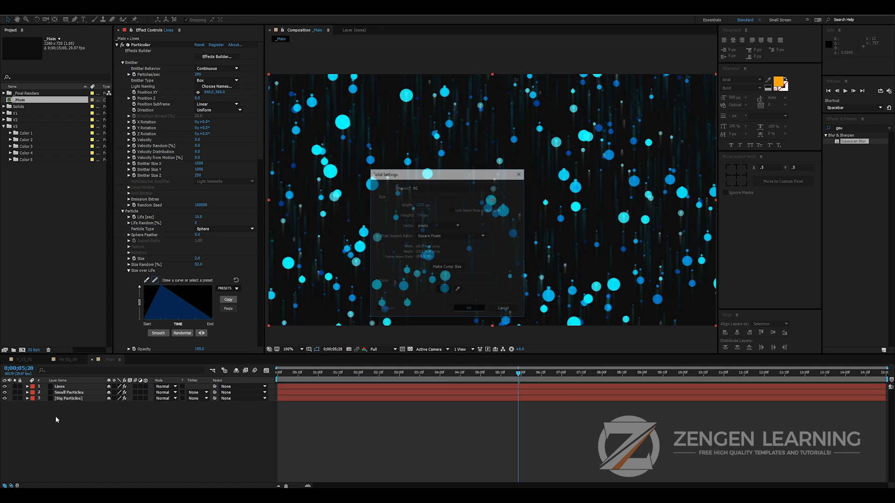
{"action": "key", "text": "ctrl+shift+bracketleft"}
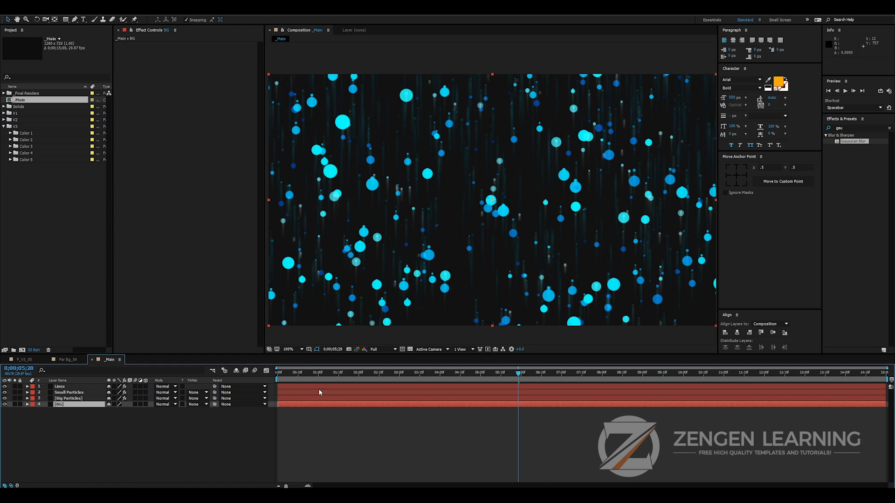
Apply a Gradient Ramp to the BG solid, shaped as a Radial Ramp with its colors swapped
{"action": "double_click", "coordinate": [856, 128]}
{"action": "type", "text": "ra"}
{"action": "left_click", "coordinate": [828, 128]}
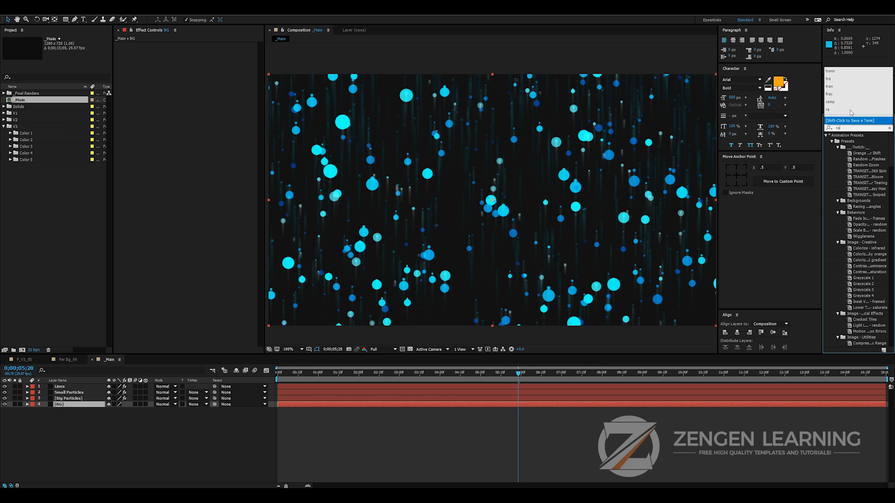
{"action": "left_click", "coordinate": [828, 101]}
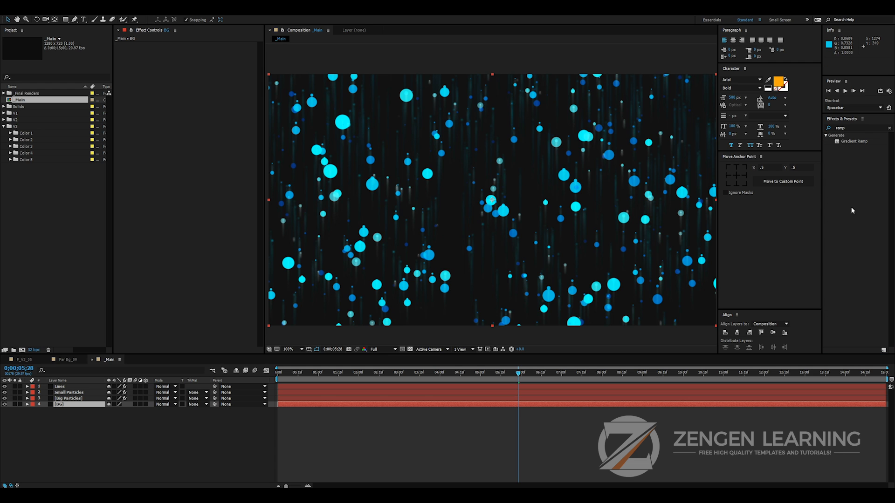
{"action": "double_click", "coordinate": [855, 141]}
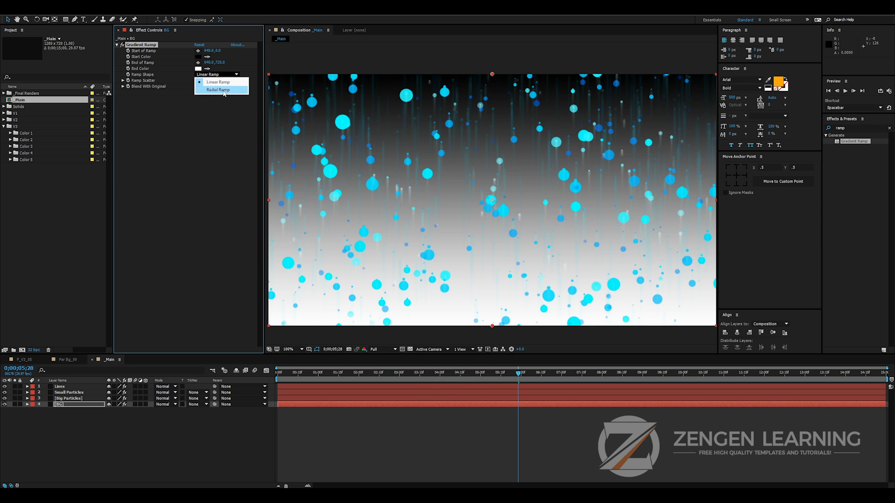
{"action": "left_click", "coordinate": [223, 89]}
{"action": "left_click", "coordinate": [217, 92]}
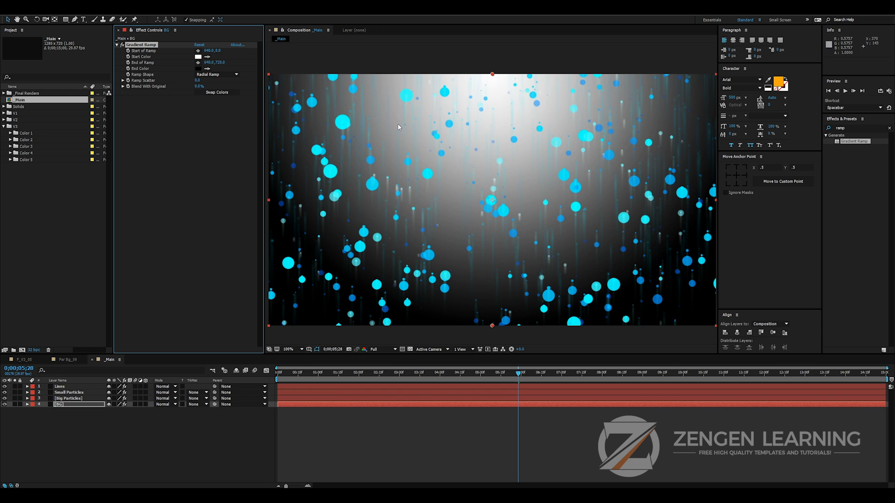
Set the BG Gradient Ramp's Start Color to the very dark blue 00151F
{"action": "left_click", "coordinate": [197, 57]}
{"action": "mouse_move", "coordinate": [230, 300]}
{"action": "left_mouse_down"}
{"action": "mouse_move", "coordinate": [231, 262]}
{"action": "mouse_move", "coordinate": [219, 299]}
{"action": "left_mouse_up"}
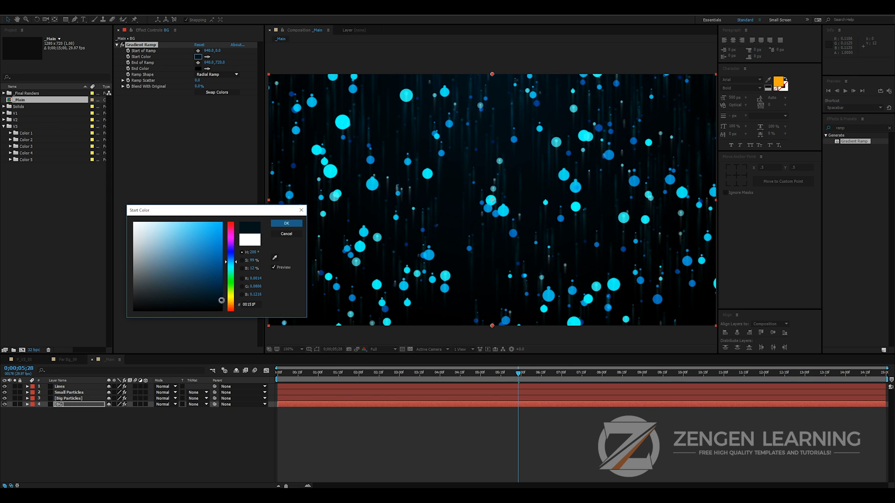
{"action": "left_click", "coordinate": [286, 223]}
{"action": "scroll", "coordinate": [465, 257], "scroll_direction": "down", "scroll_amount": 2}
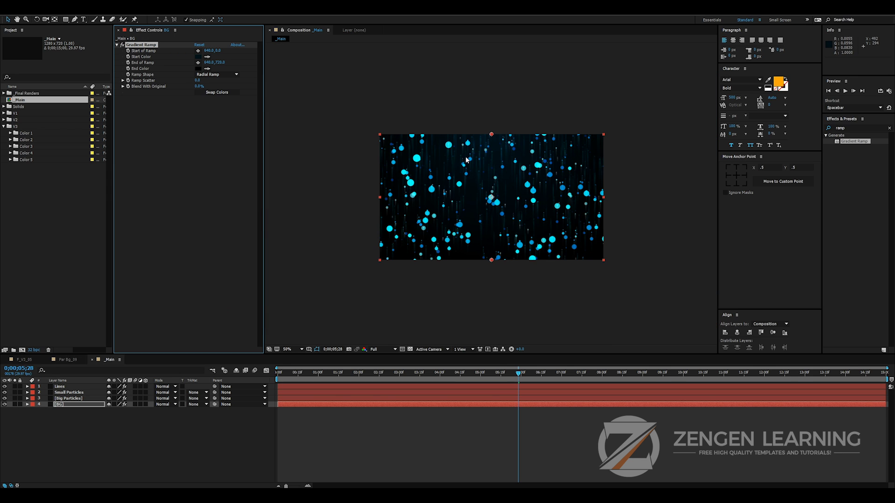
Position the BG Gradient Ramp's start at about 640, 32 and its end below the frame at about 640, 1596
{"action": "left_click_drag", "start_coordinate": [492, 135], "coordinate": [492, 141]}
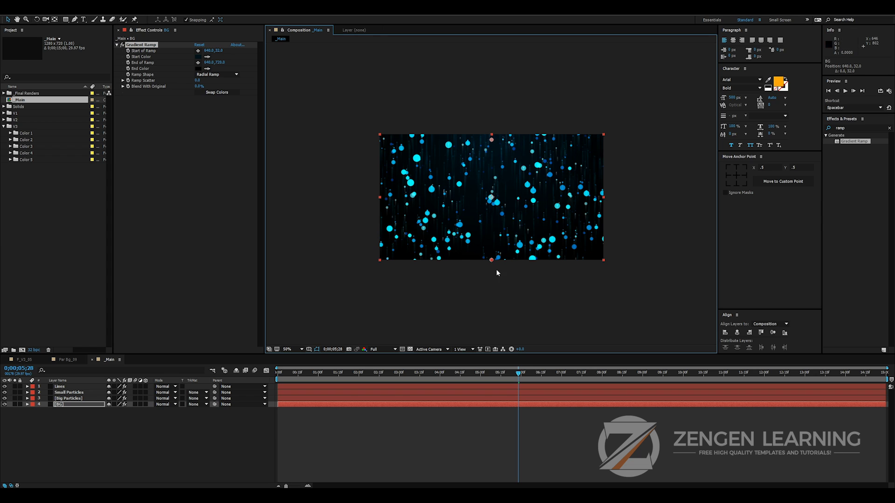
{"action": "left_click_drag", "start_coordinate": [491, 261], "coordinate": [492, 368]}
{"action": "scroll", "coordinate": [516, 270], "scroll_direction": "down", "scroll_amount": 1}
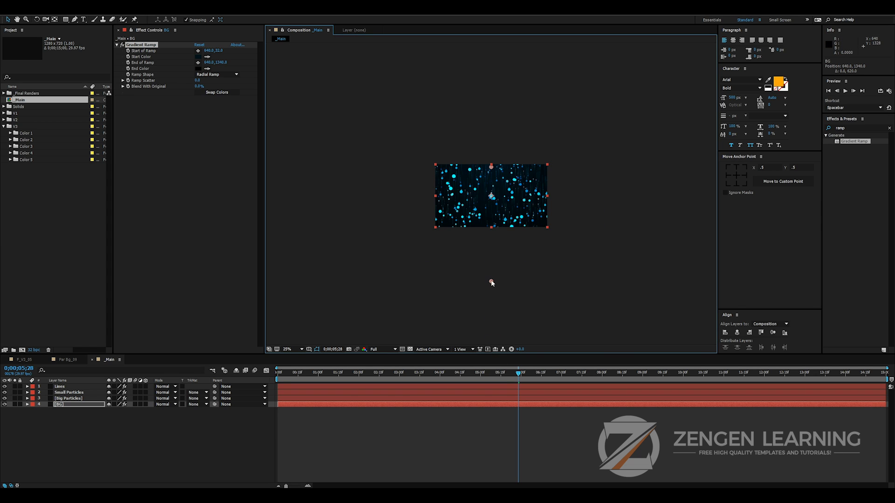
{"action": "left_click_drag", "start_coordinate": [491, 302], "coordinate": [491, 303]}
{"action": "scroll", "coordinate": [496, 267], "scroll_direction": "up", "scroll_amount": 4}
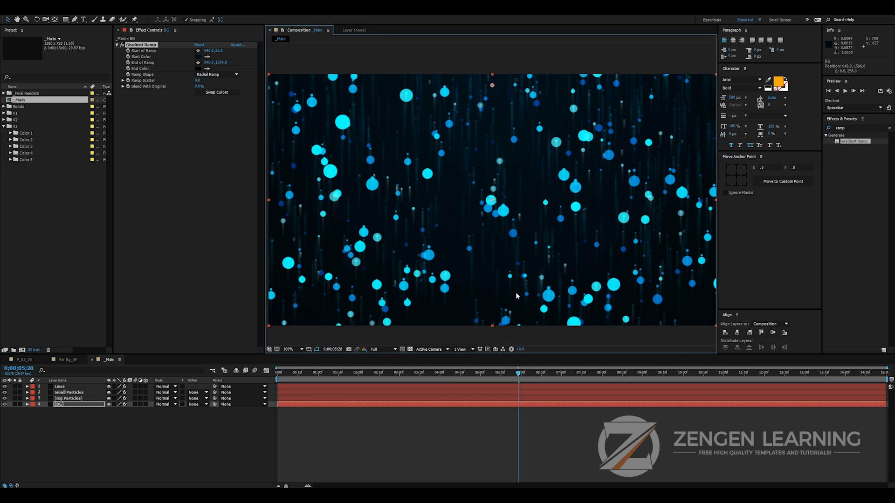
Try a Hue/Saturation effect on a new adjustment layer, shifting the Master Hue toward purple, and remove the effect
{"action": "key", "text": "ctrl+alt+y"}
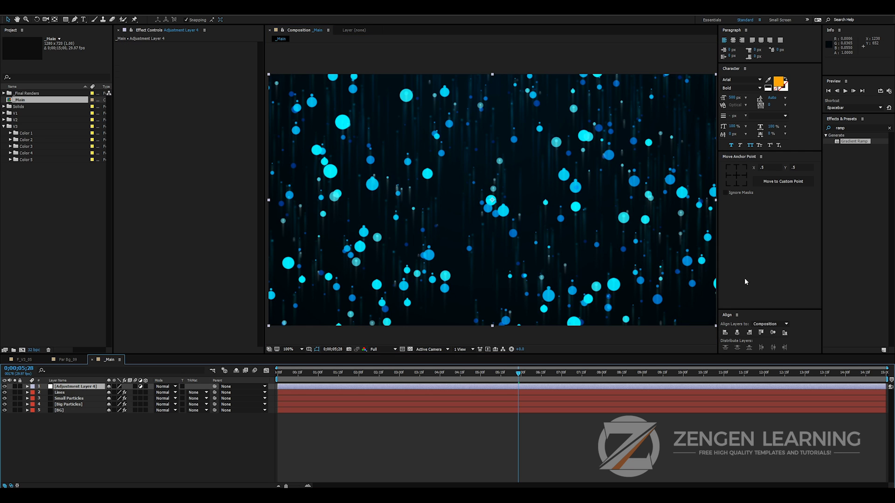
{"action": "double_click", "coordinate": [842, 129]}
{"action": "type", "text": "hue"}
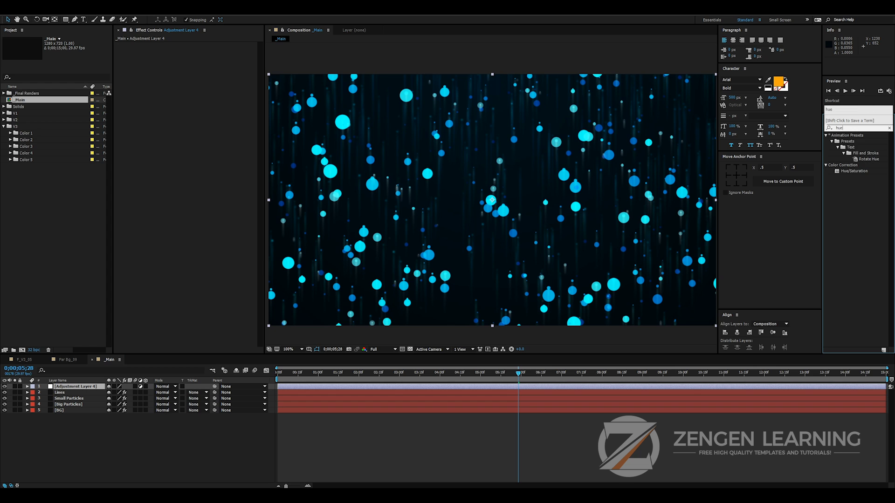
{"action": "left_click_drag", "start_coordinate": [858, 171], "coordinate": [98, 387]}
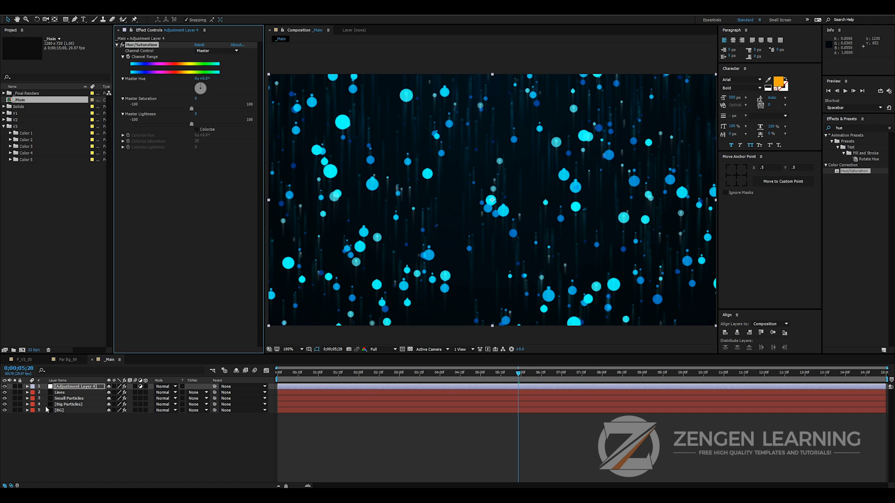
{"action": "left_click_drag", "start_coordinate": [207, 78], "coordinate": [243, 80]}
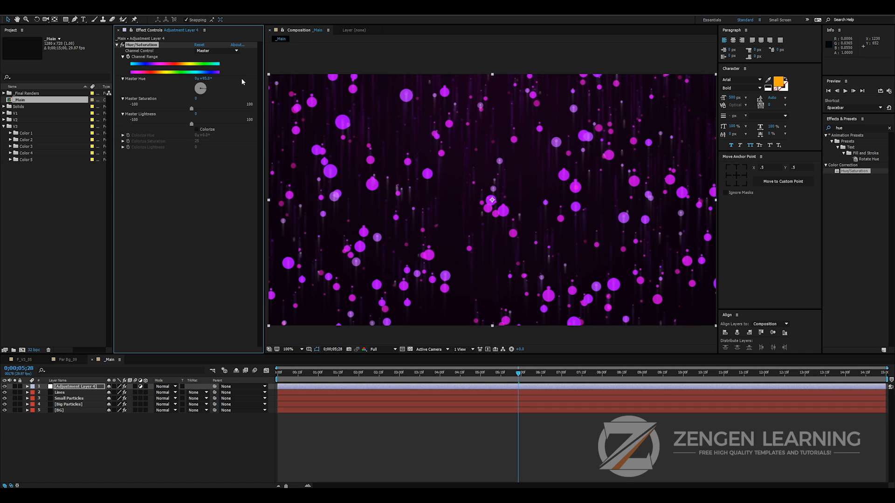
{"action": "key", "text": "Delete"}
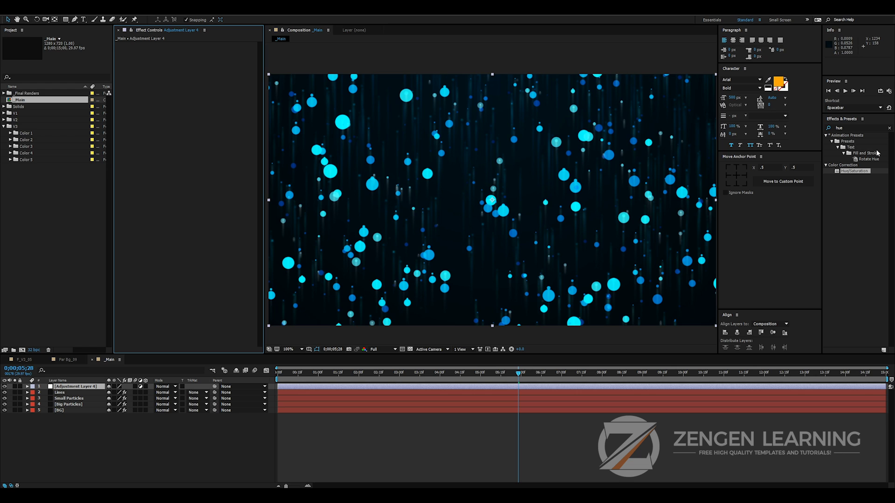
Try the Trapcode Starglow effect on the adjustment layer and remove it
{"action": "double_click", "coordinate": [851, 127]}
{"action": "type", "text": "glow"}
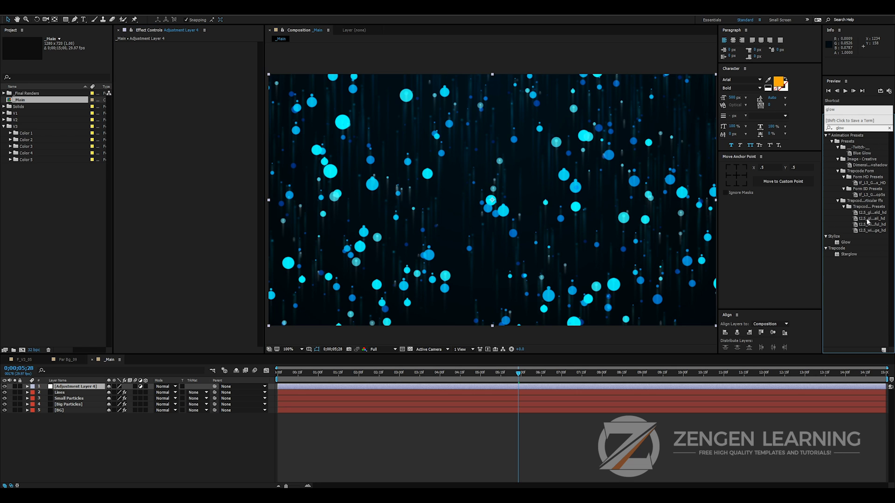
{"action": "left_click_drag", "start_coordinate": [853, 256], "coordinate": [80, 388]}
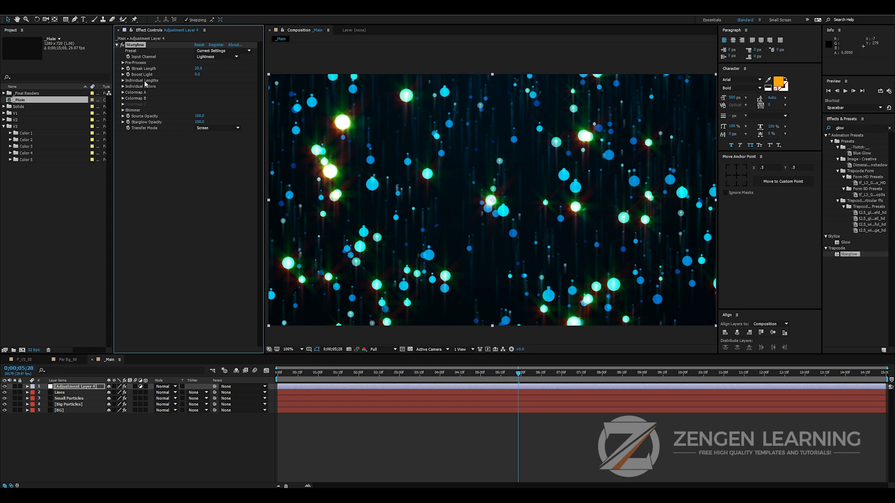
{"action": "key", "text": "Delete"}
Try a Glow effect with its threshold raised to about 82% on the adjustment layer, and delete the effect and the layer
{"action": "left_click_drag", "start_coordinate": [846, 242], "coordinate": [73, 387]}
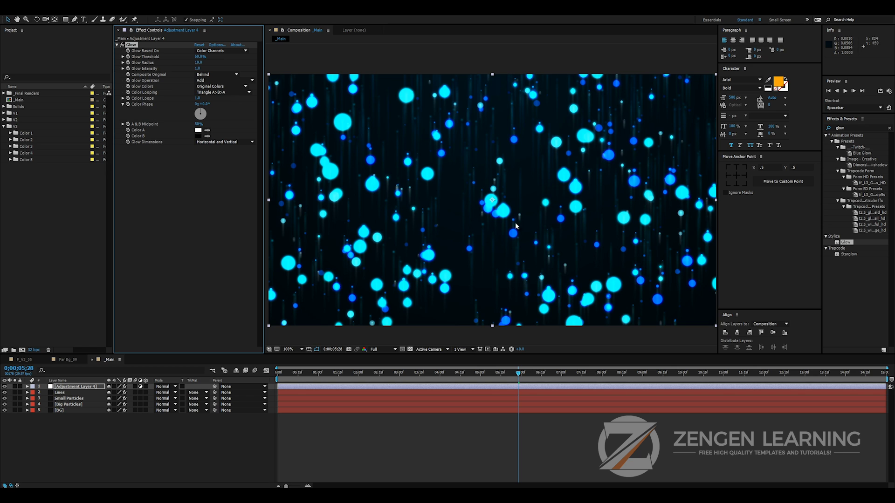
{"action": "left_click_drag", "start_coordinate": [199, 57], "coordinate": [218, 58]}
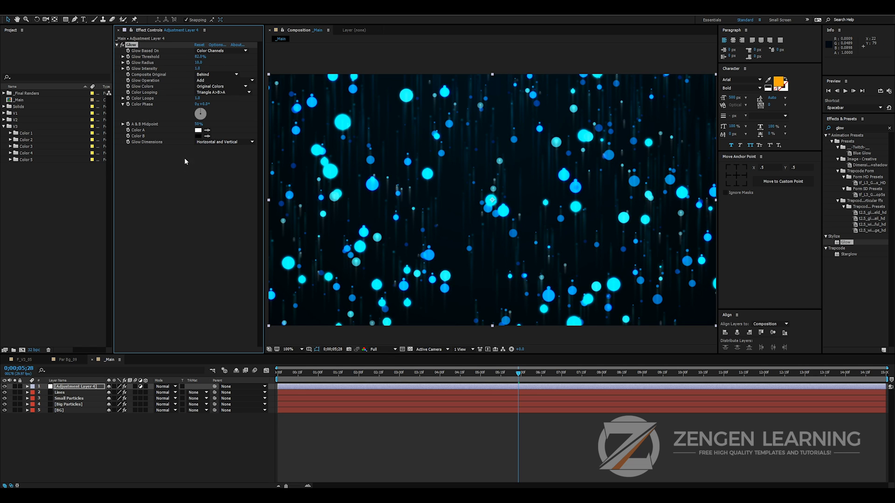
{"action": "key", "text": "Delete"}
{"action": "key", "text": "Delete"}
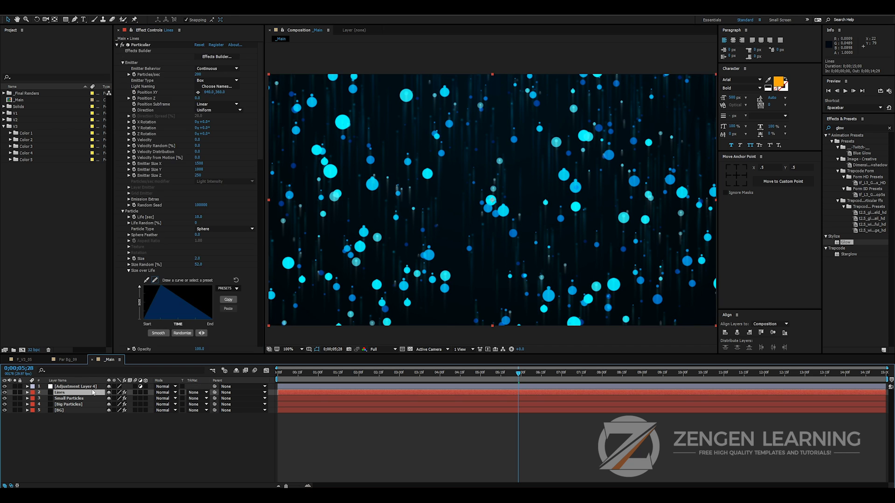
Create a solid named Boxing above the Lines layer and set only its vertical scale to 80%
{"action": "key", "text": "ctrl+y"}
{"action": "type", "text": "Boxing"}
{"action": "key", "text": "Return"}
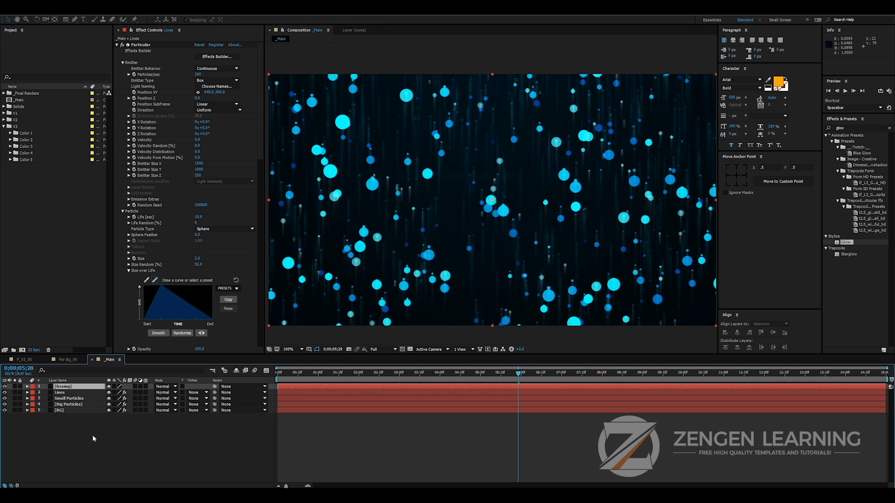
{"action": "key", "text": "s"}
{"action": "left_click", "coordinate": [109, 392]}
{"action": "left_click", "coordinate": [130, 392]}
{"action": "type", "text": "80"}
{"action": "key", "text": "Return"}
Set the Boxing layer's blending mode to Stencil Alpha
{"action": "left_click", "coordinate": [170, 388]}
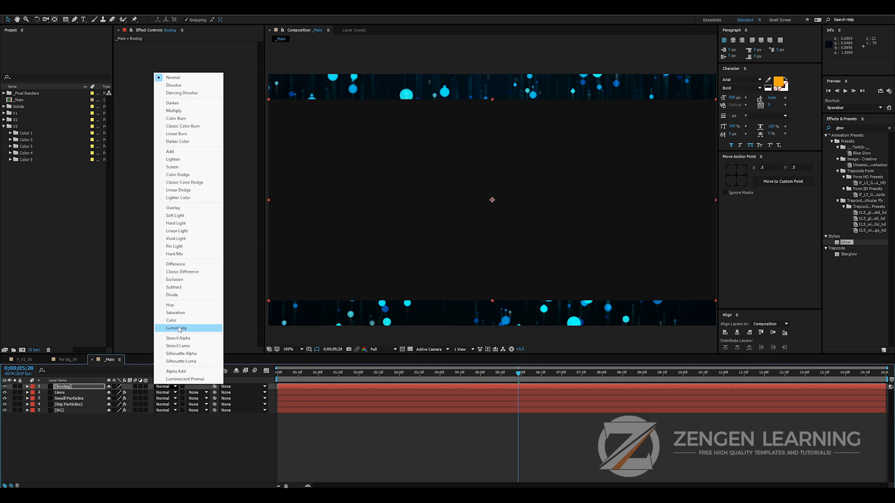
{"action": "left_click", "coordinate": [188, 338]}
{"action": "left_click", "coordinate": [205, 432]}
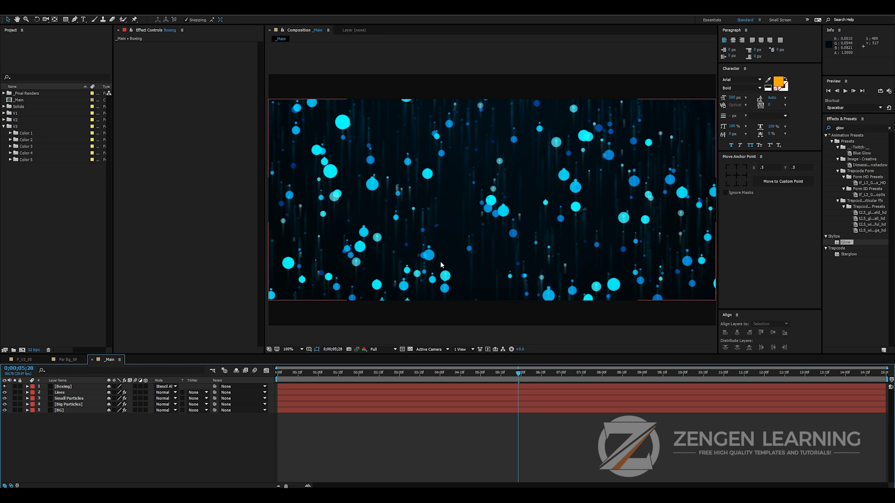
Change the _Main composition's background color to pure black, 000000
{"action": "right_click", "coordinate": [124, 453]}
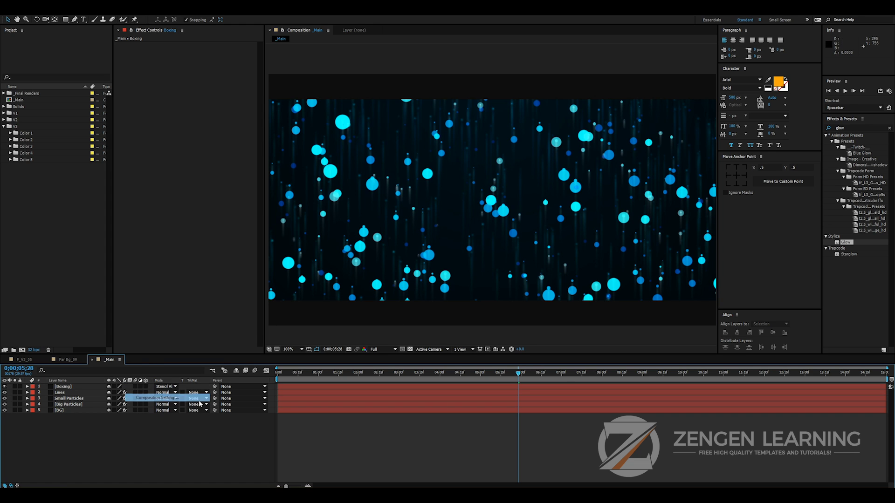
{"action": "left_click", "coordinate": [154, 398]}
{"action": "left_click", "coordinate": [170, 293]}
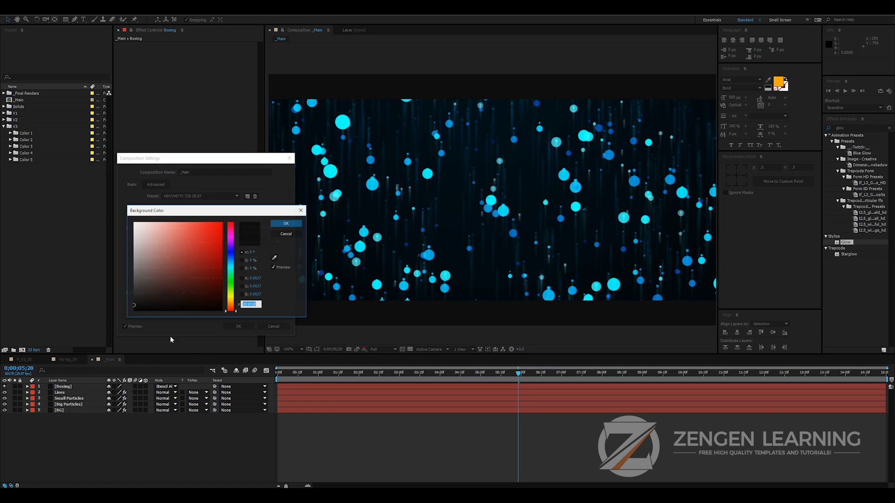
{"action": "left_click_drag", "start_coordinate": [136, 310], "coordinate": [93, 335]}
{"action": "left_click", "coordinate": [286, 224]}
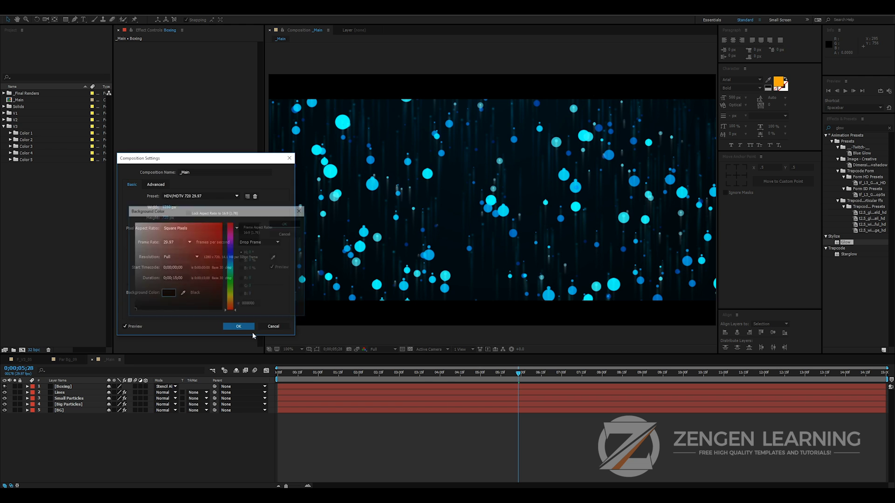
{"action": "left_click", "coordinate": [238, 326]}
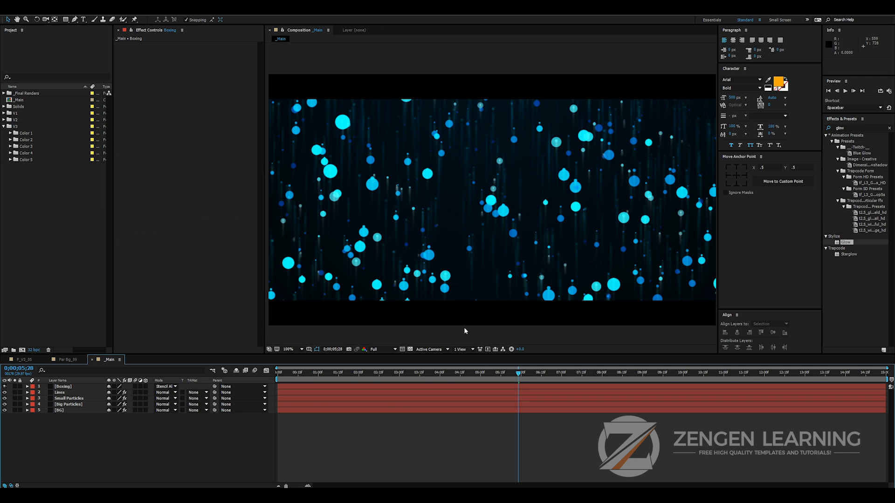
Preview the letterboxed animation and make the work area start at about 2 seconds
{"action": "left_click", "coordinate": [318, 372]}
{"action": "key", "text": "space"}
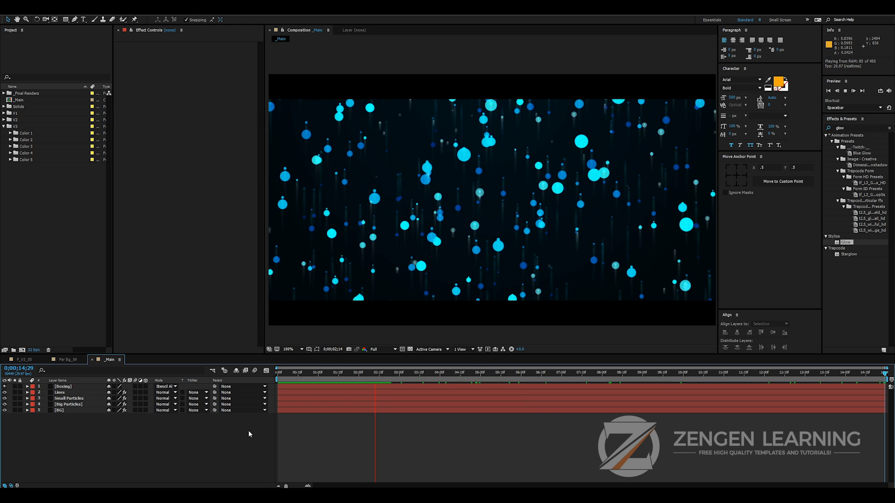
{"action": "left_click", "coordinate": [359, 376]}
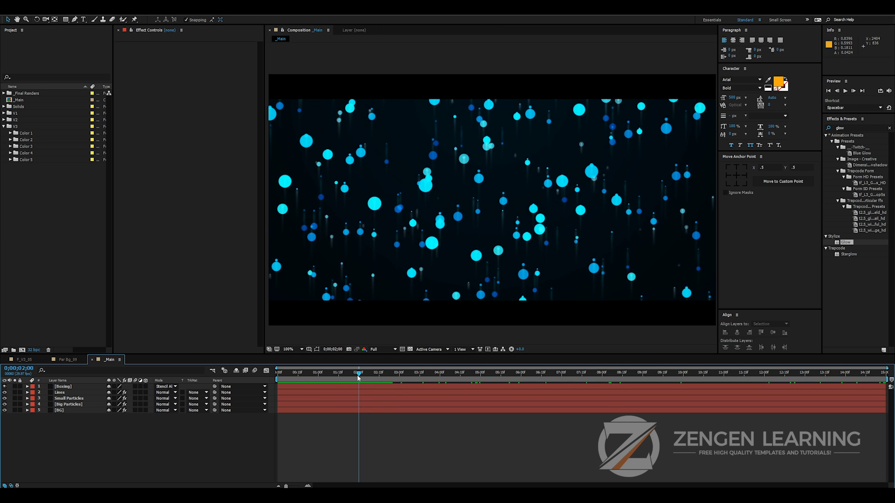
{"action": "left_click", "coordinate": [358, 376]}
{"action": "key", "text": "space"}
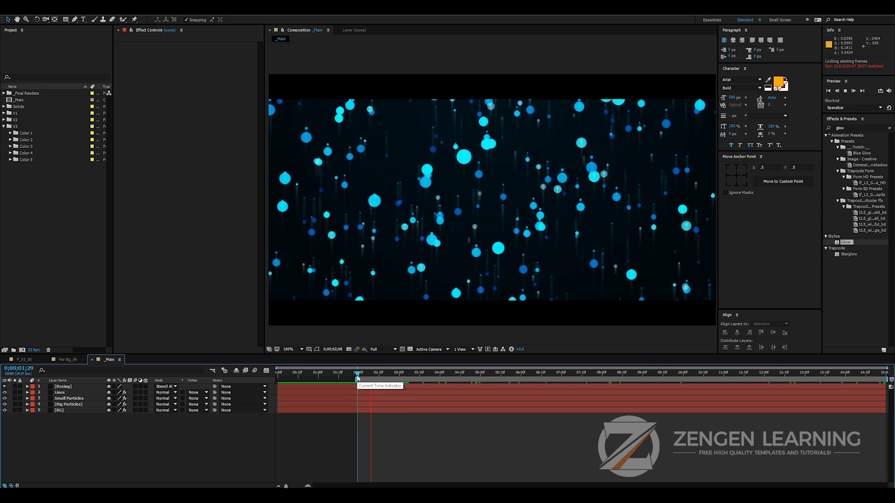
{"action": "key", "text": "space"}
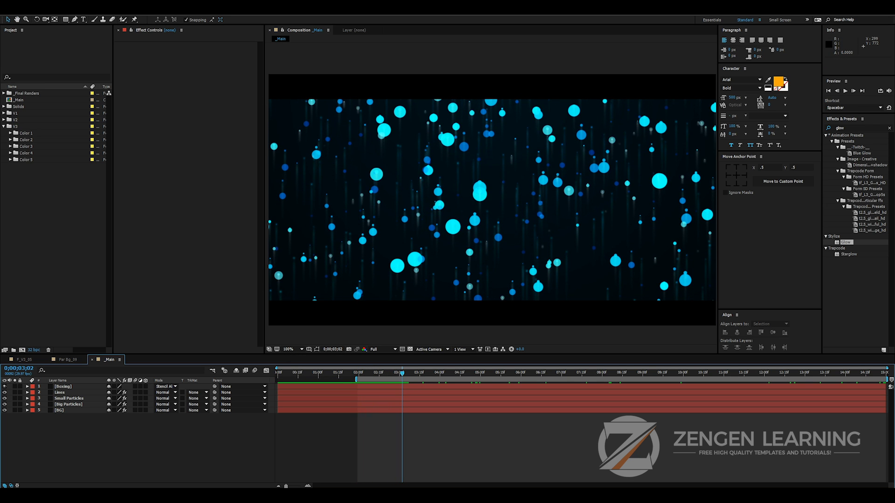